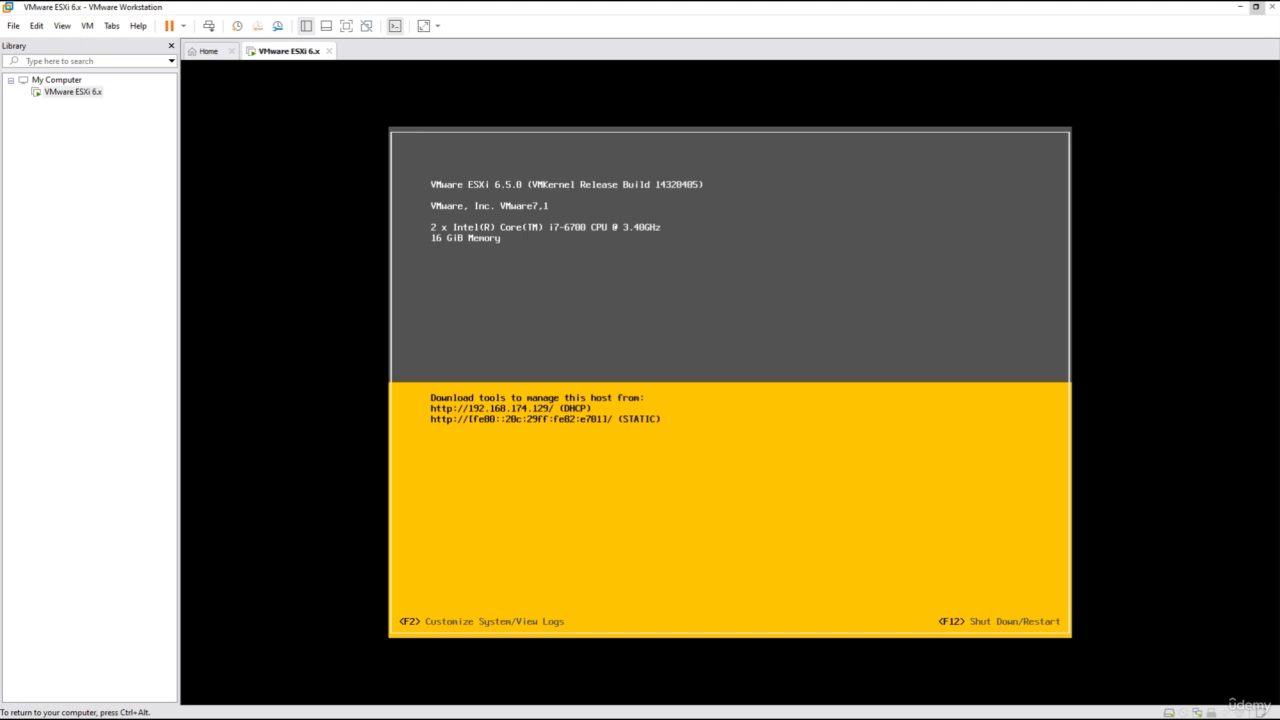
key("F2")
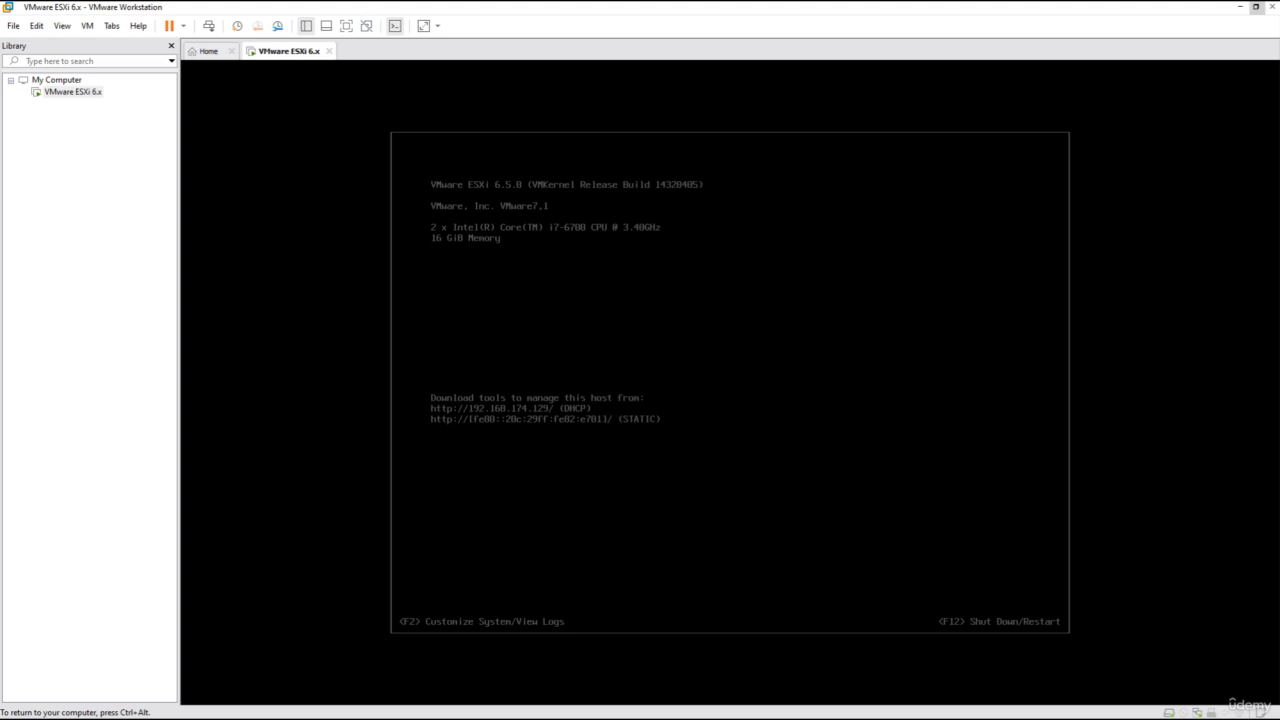
key("ctrl+alt")
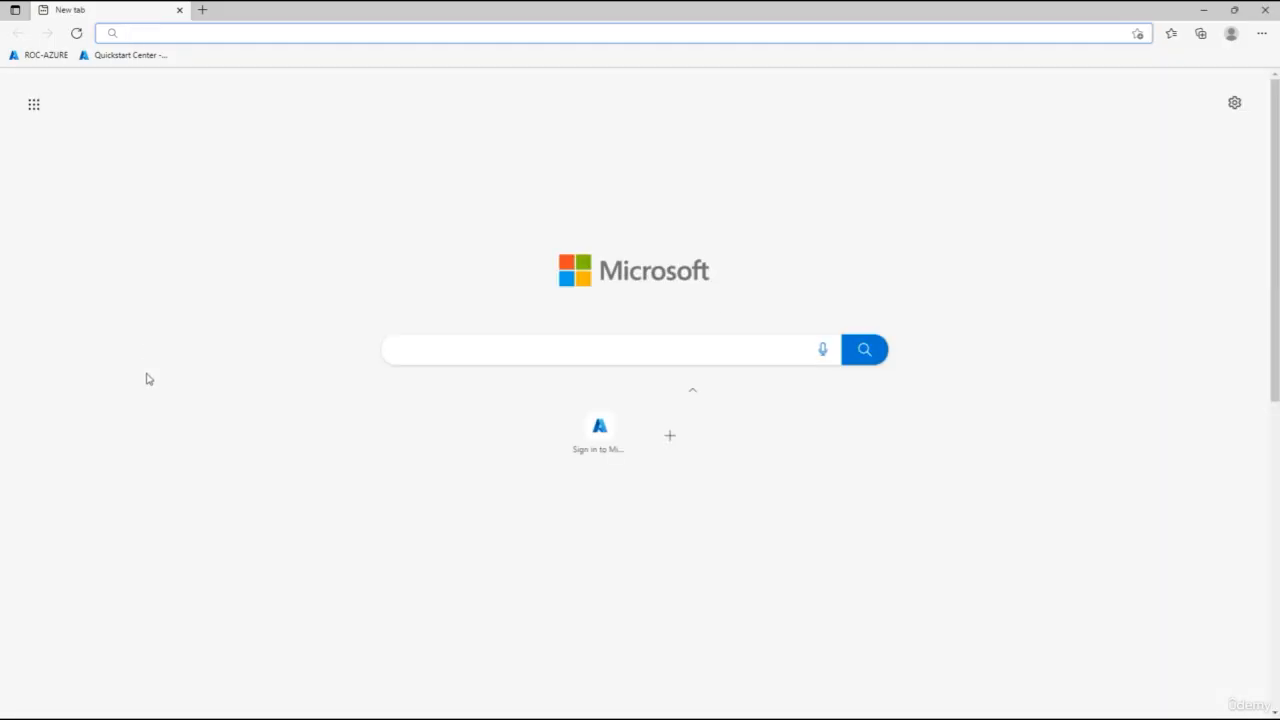
Open the ESXi host client at 192.168.174.129 in the browser by pasting the address.
right_click(234, 30)
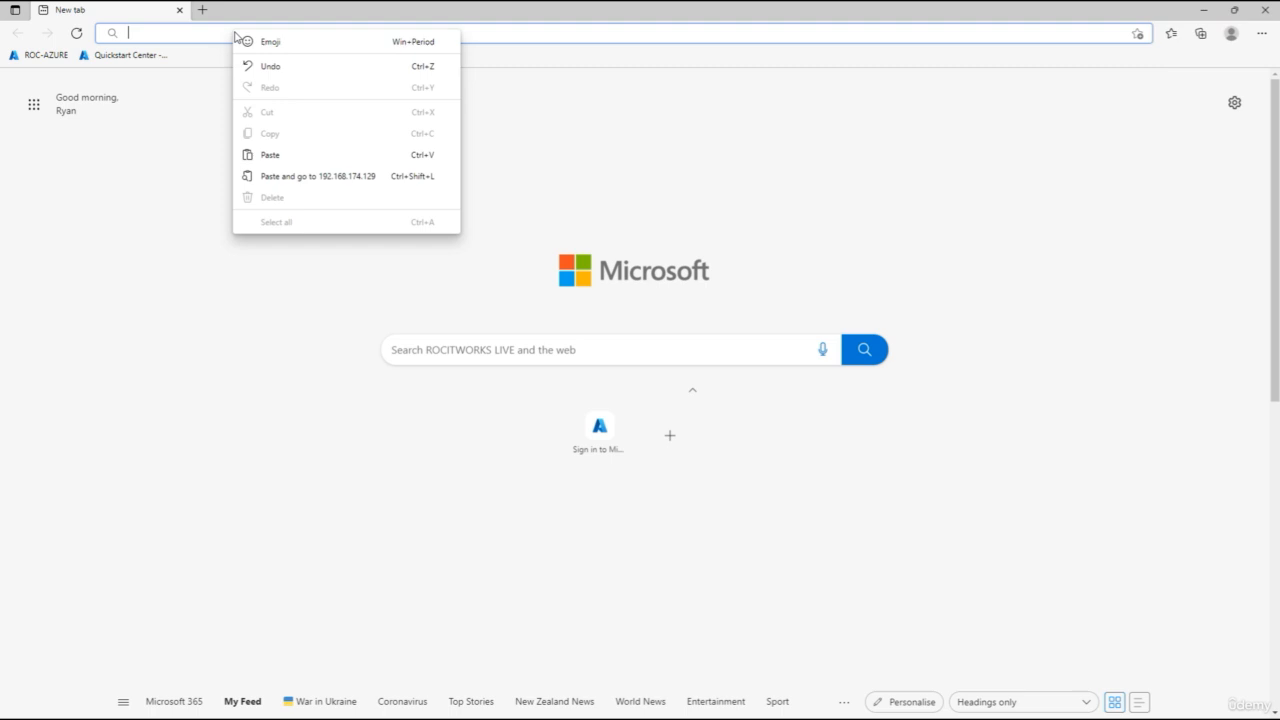
left_click(274, 151)
key("Return")
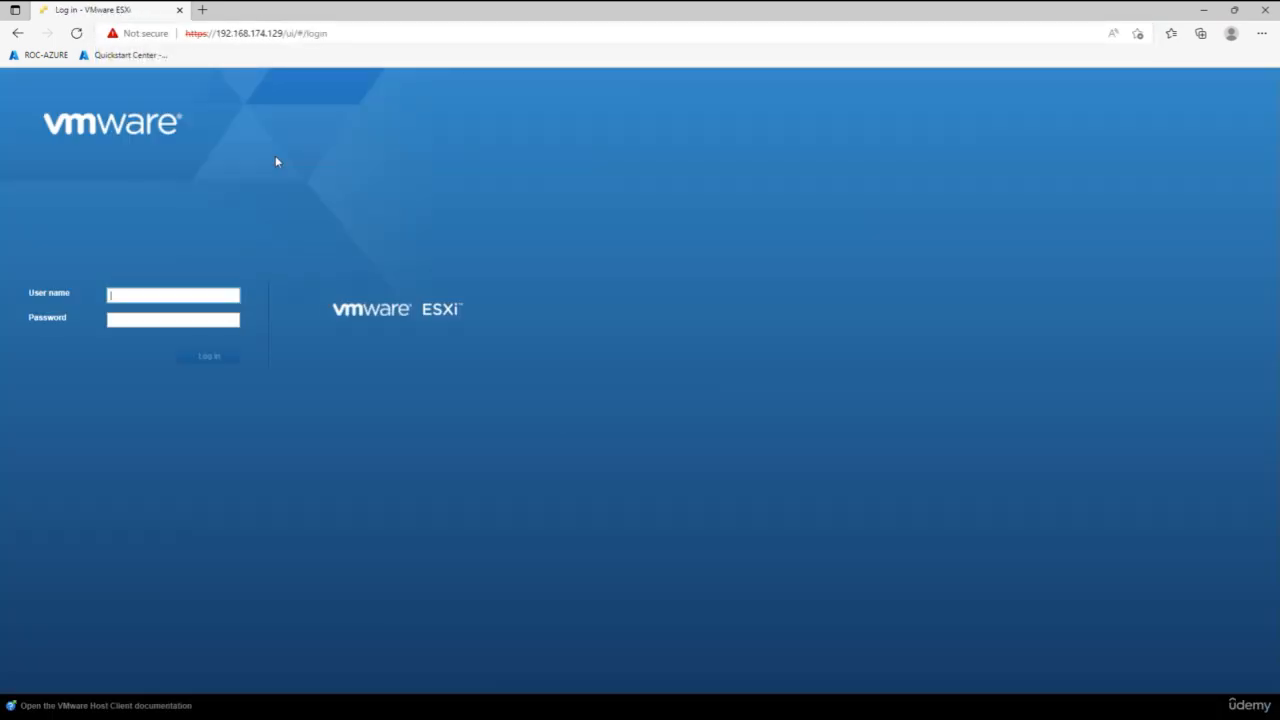
Log in to the ESXi host client with user name root and the account password.
left_click(156, 297)
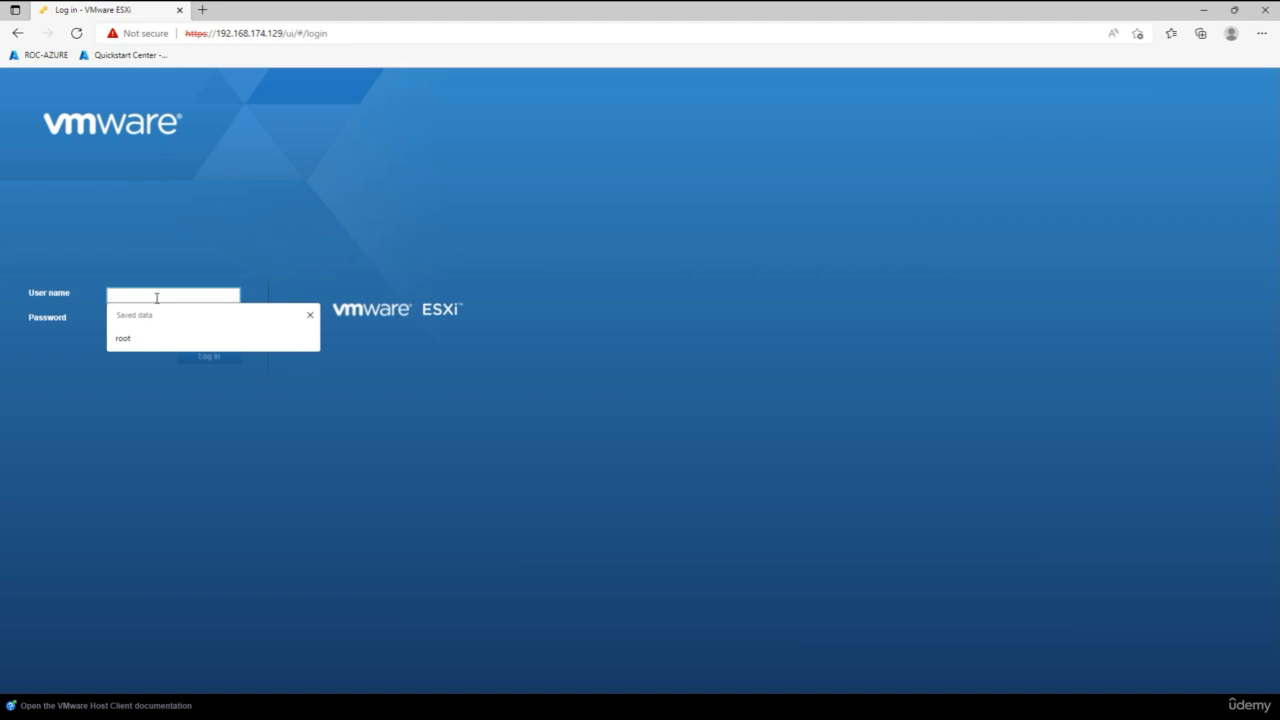
type("root")
key("Tab")
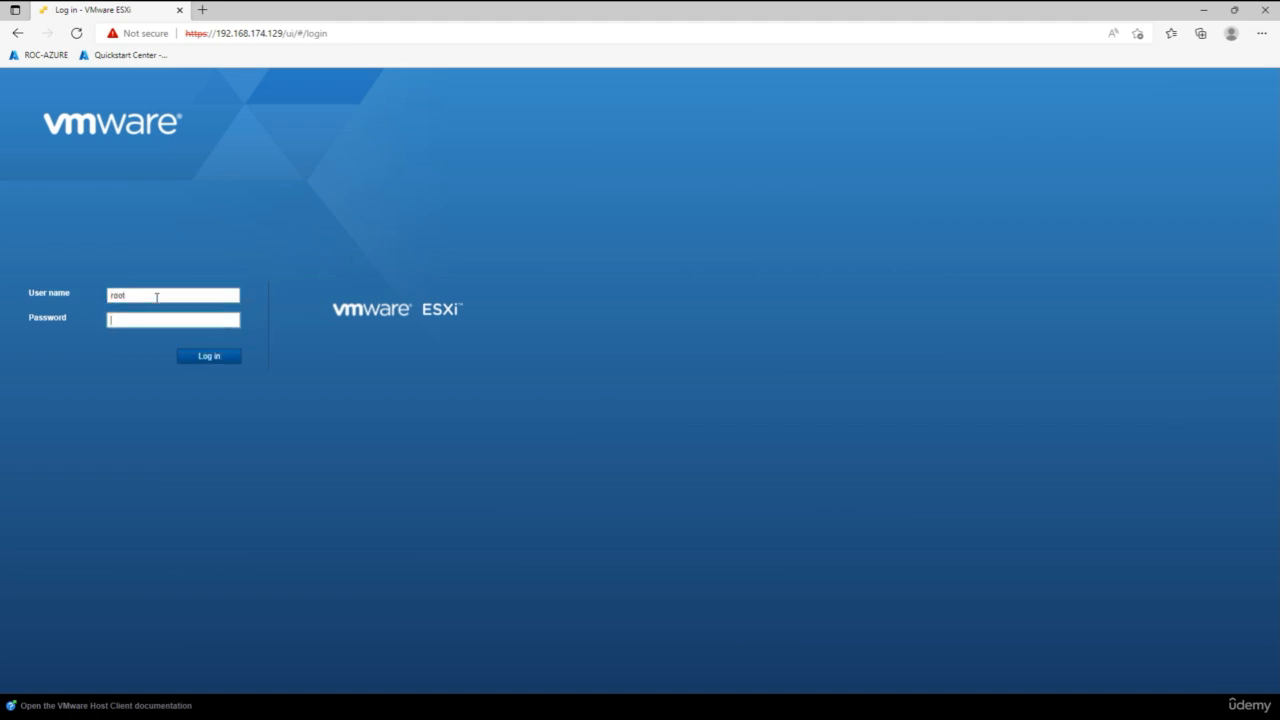
type("•")
key("BackSpace")
key("BackSpace")
type("••••••••")
key("Return")
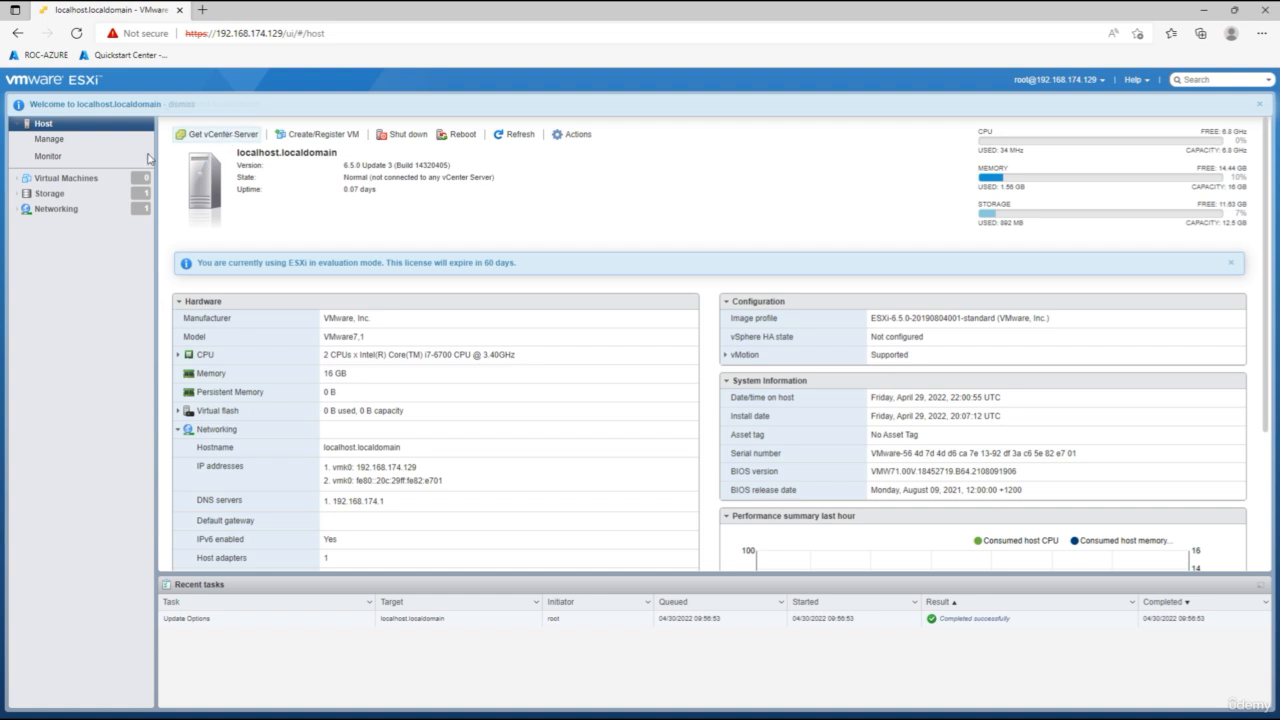
Review the storage page and the host summary, then open the host's Actions menu.
left_click(52, 193)
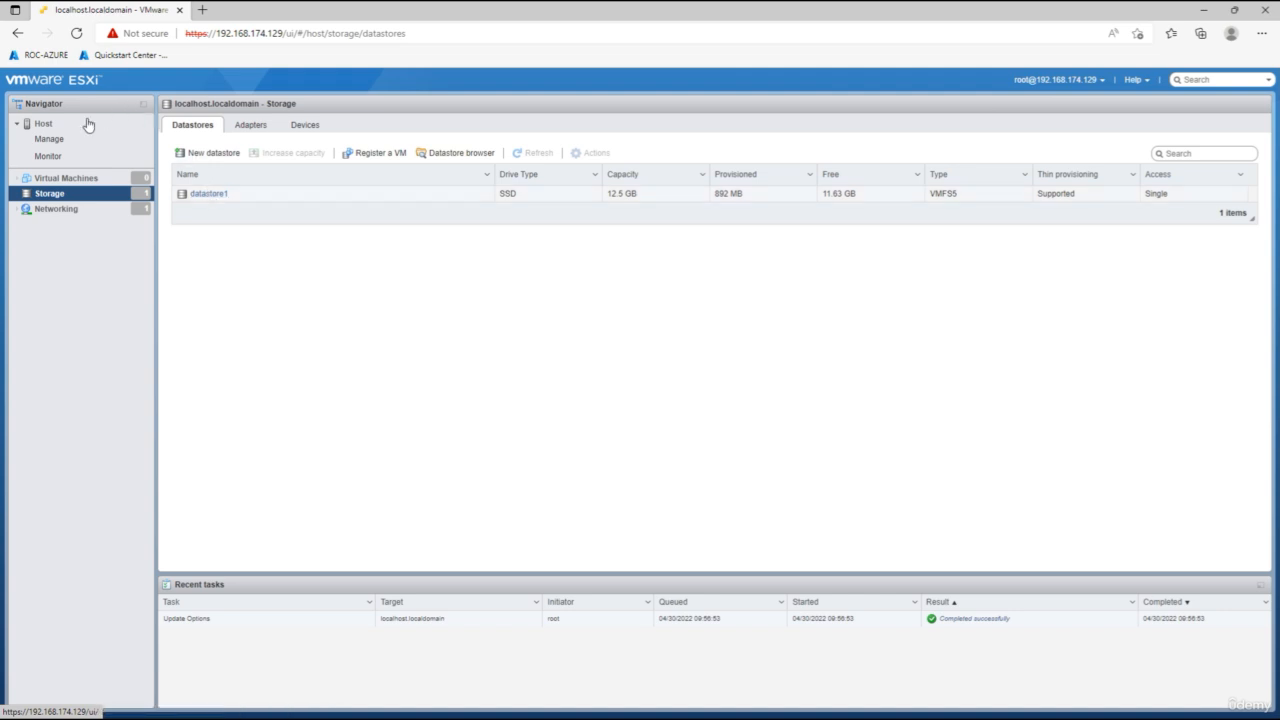
left_click(45, 124)
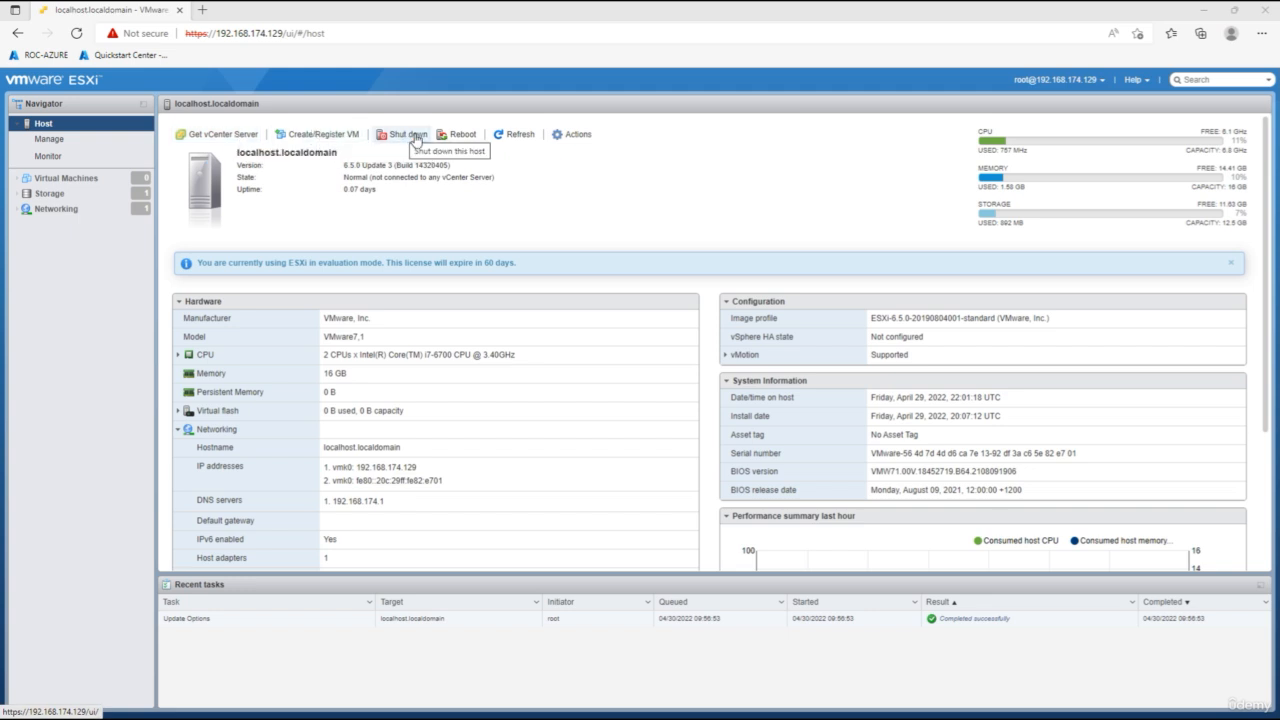
left_click(576, 134)
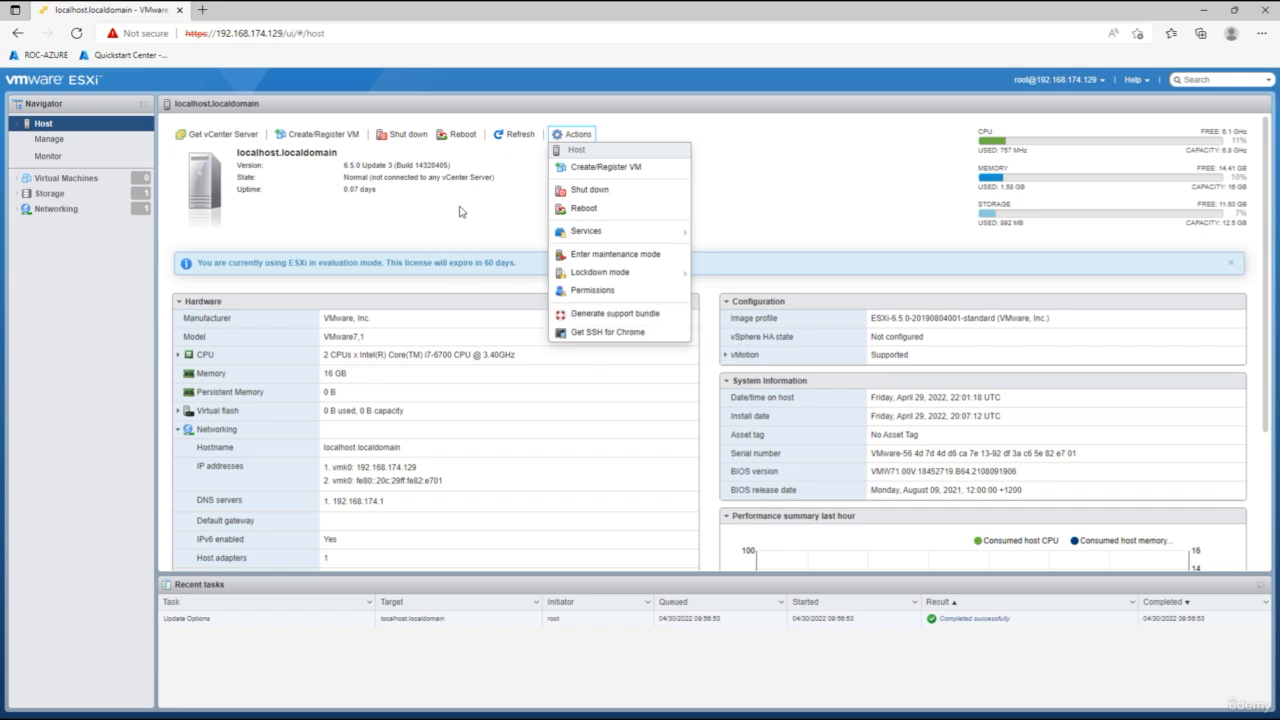
Review the host's management pages for advanced system settings, hardware, licensing and installed packages.
left_click(49, 139)
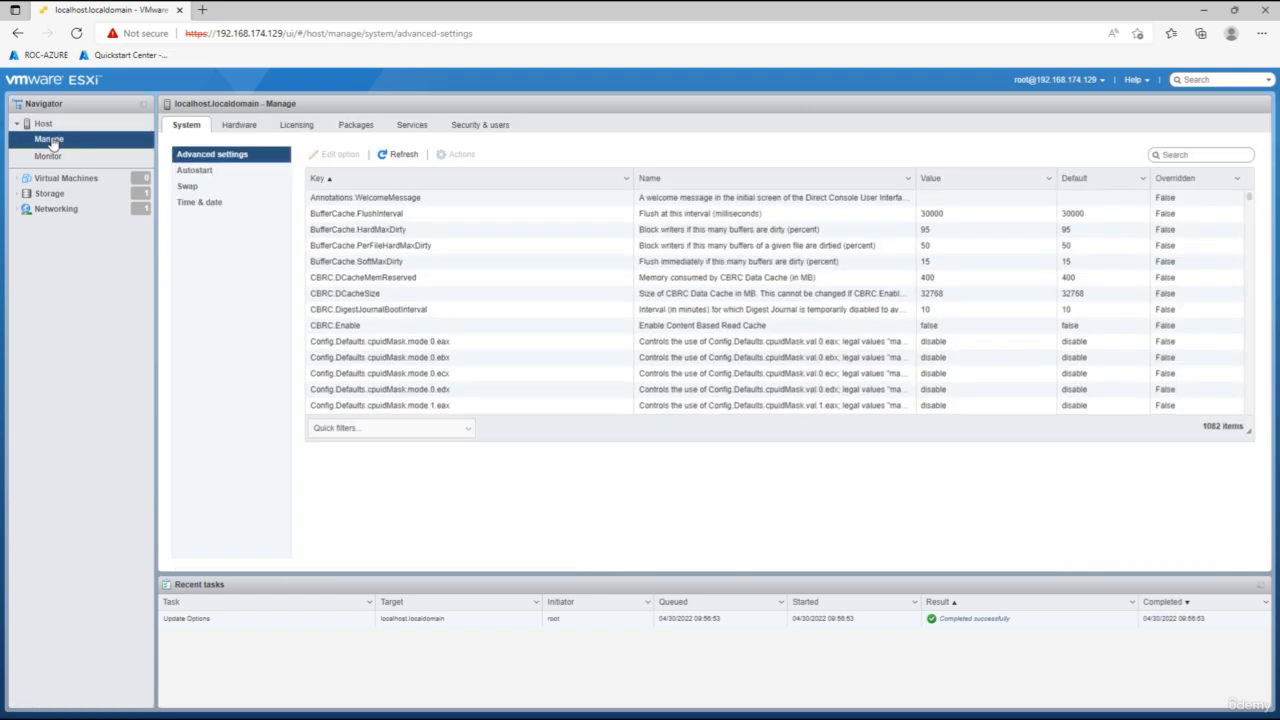
left_click(244, 128)
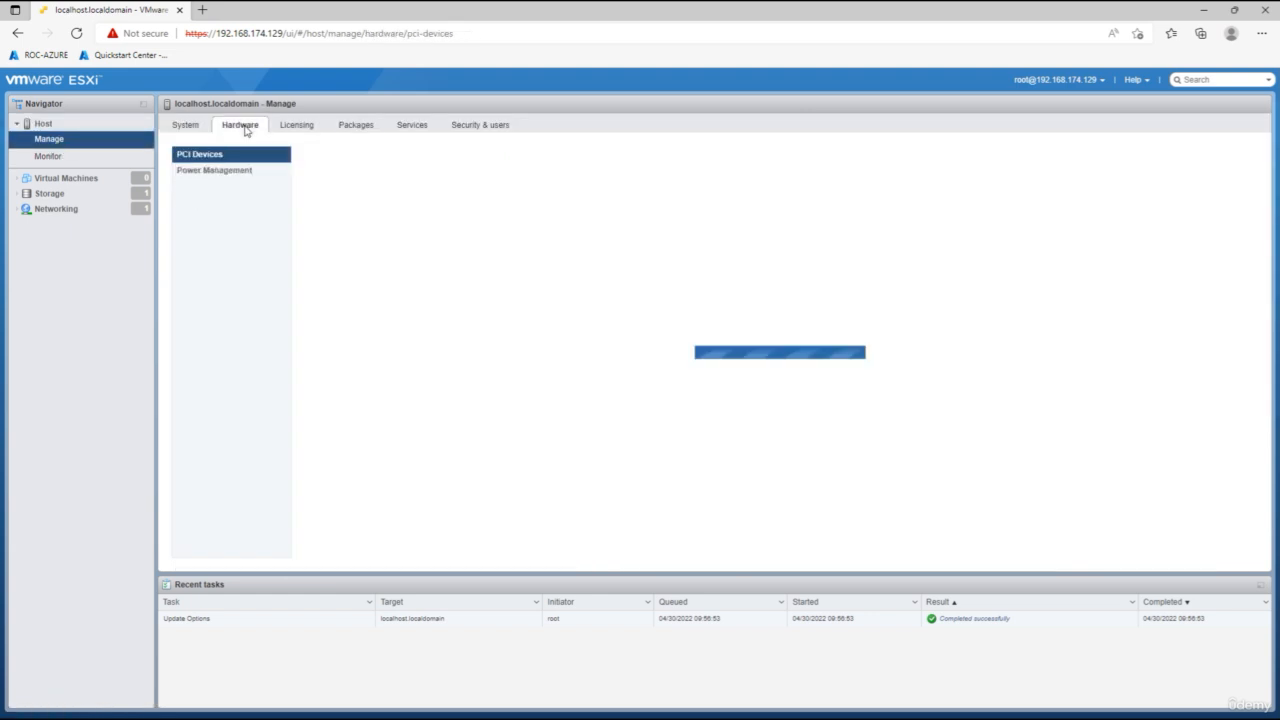
left_click(300, 127)
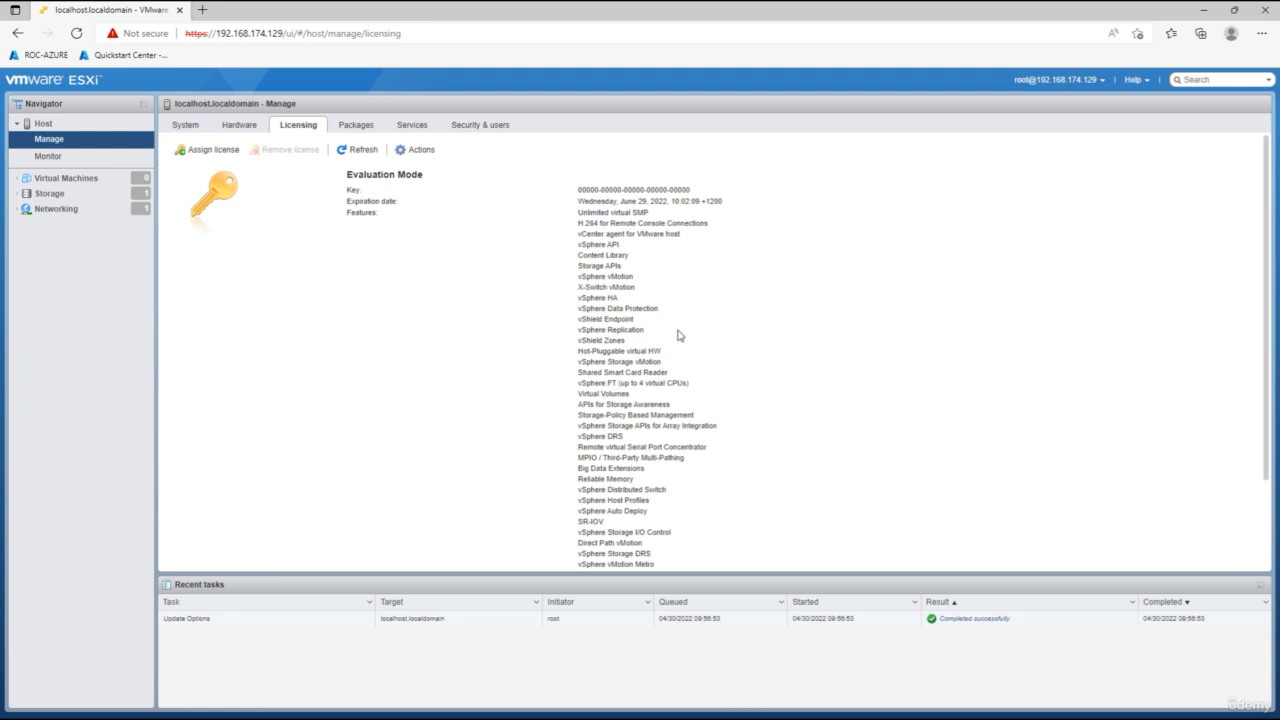
scroll(672, 343, "down", 3)
scroll(672, 346, "up", 3)
left_click(355, 128)
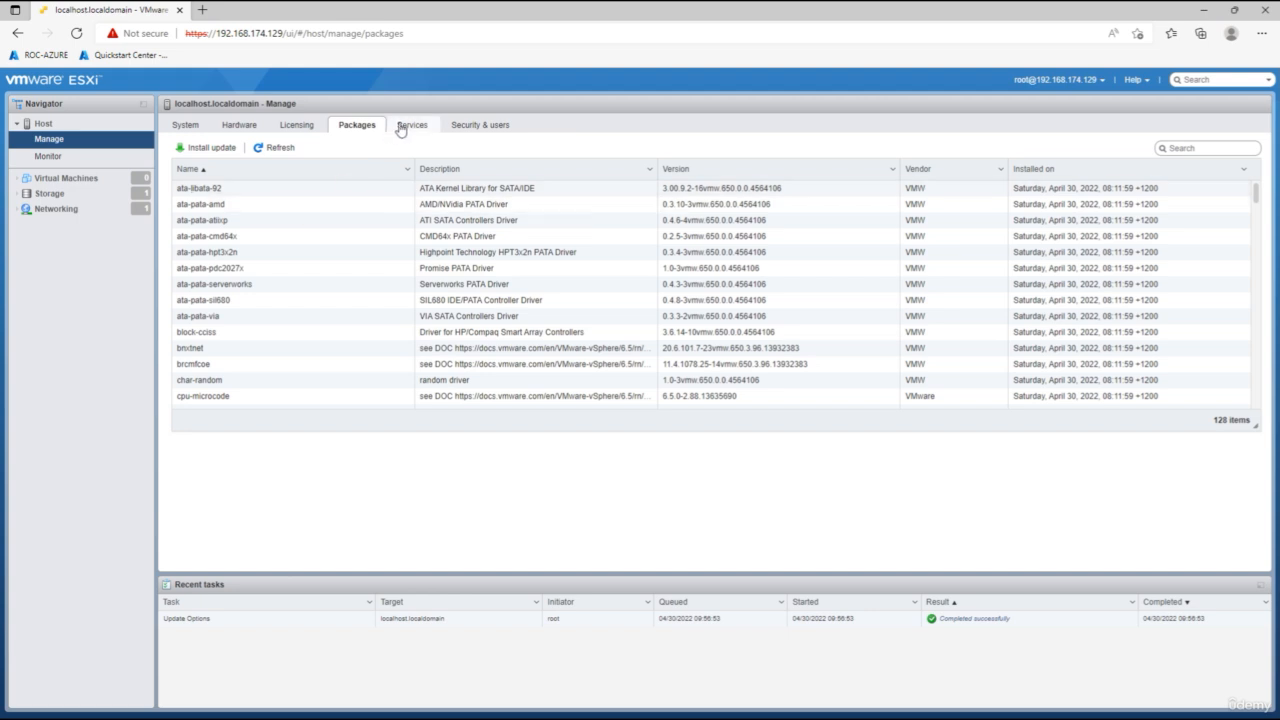
Review the host's services list and its security and users settings, including users and roles.
left_click(411, 126)
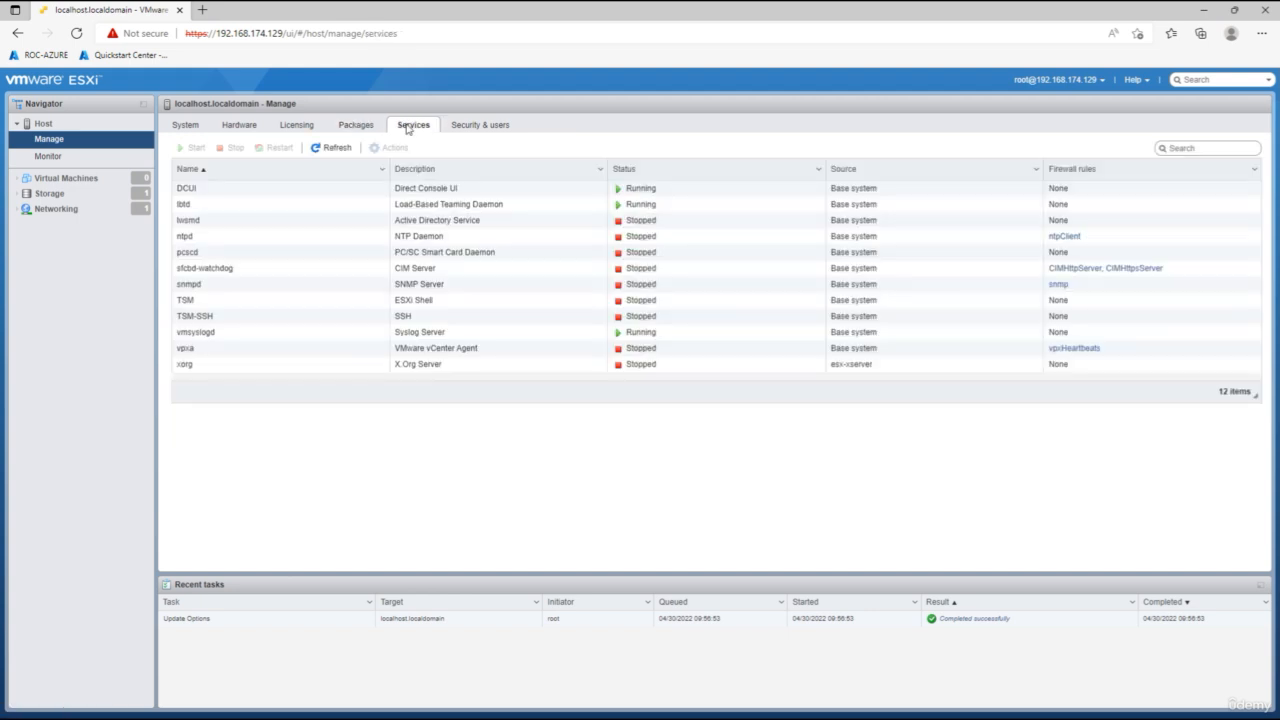
left_click(489, 127)
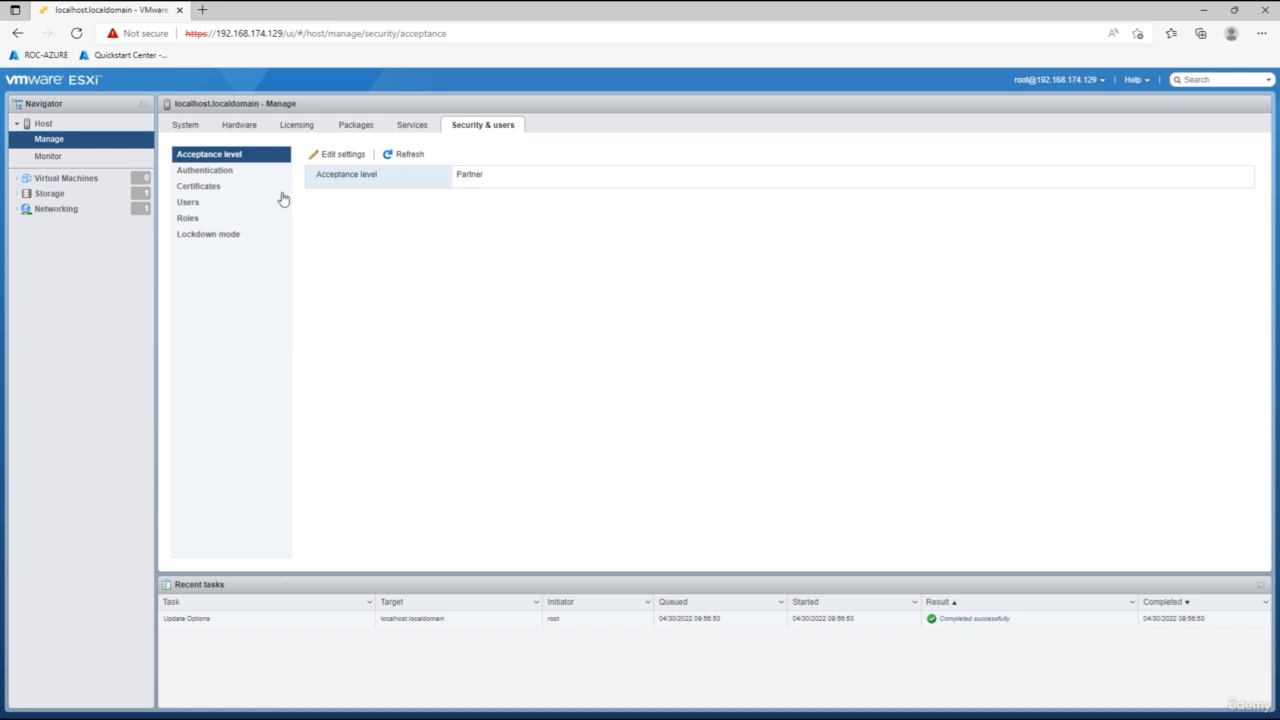
left_click(187, 203)
left_click(188, 220)
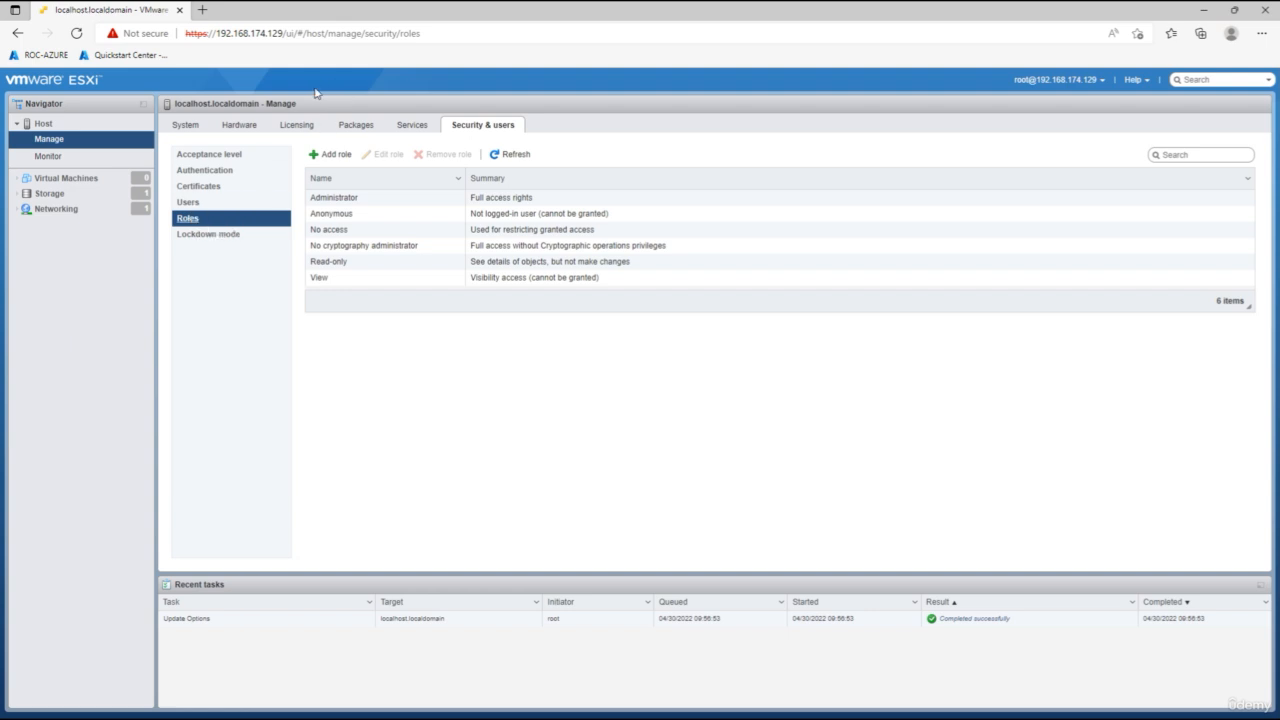
Open the Assign license dialog from the host's licensing page and cancel it.
left_click(298, 127)
left_click(222, 150)
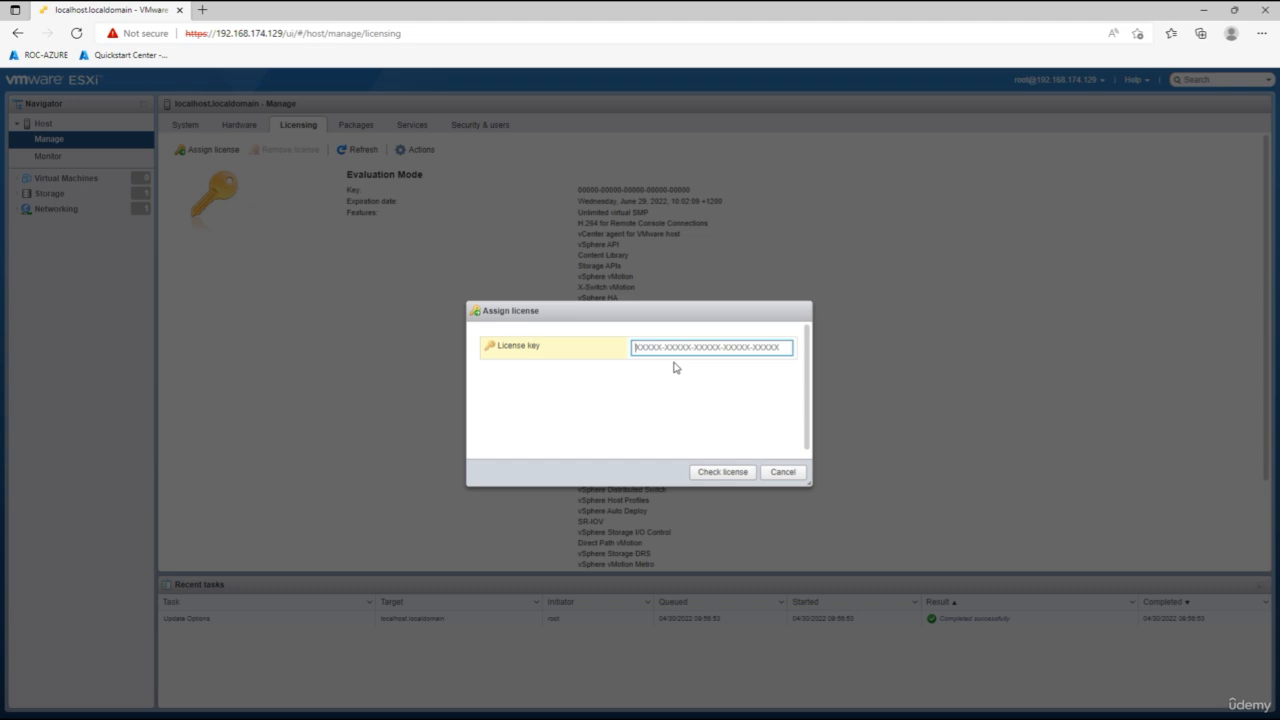
left_click(783, 472)
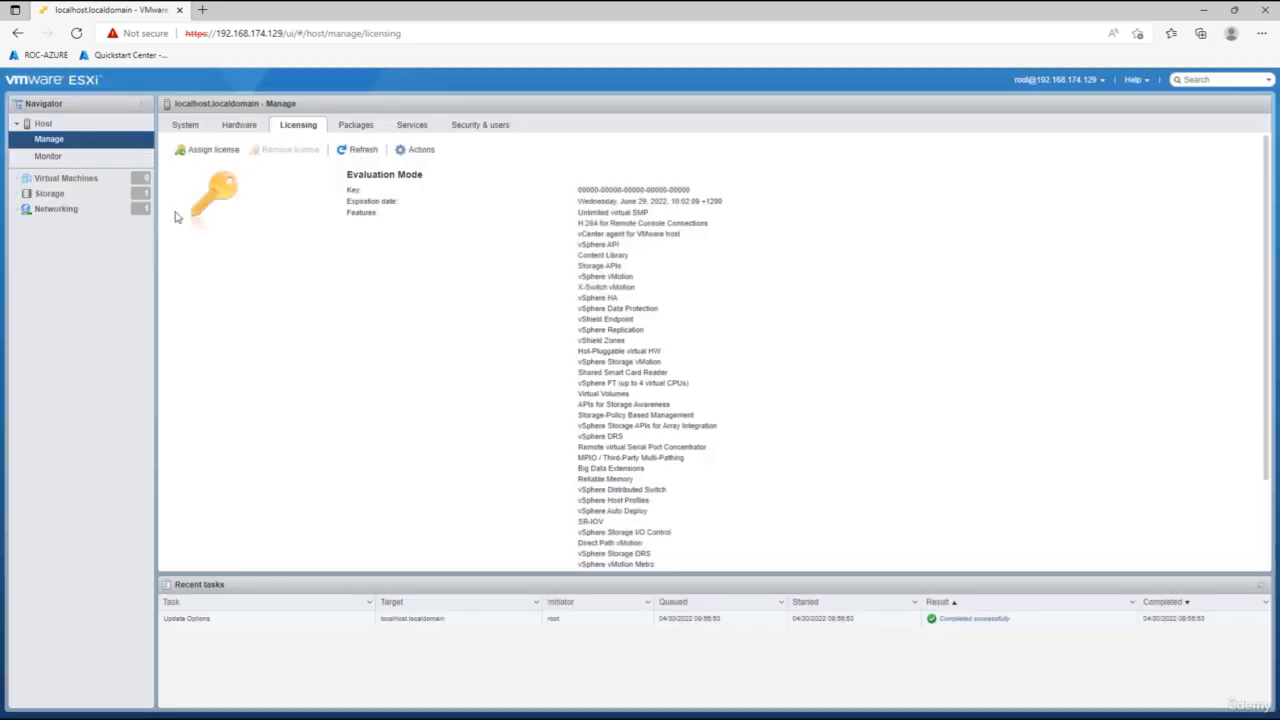
Review the storage datastores, adapters and devices lists.
left_click(44, 197)
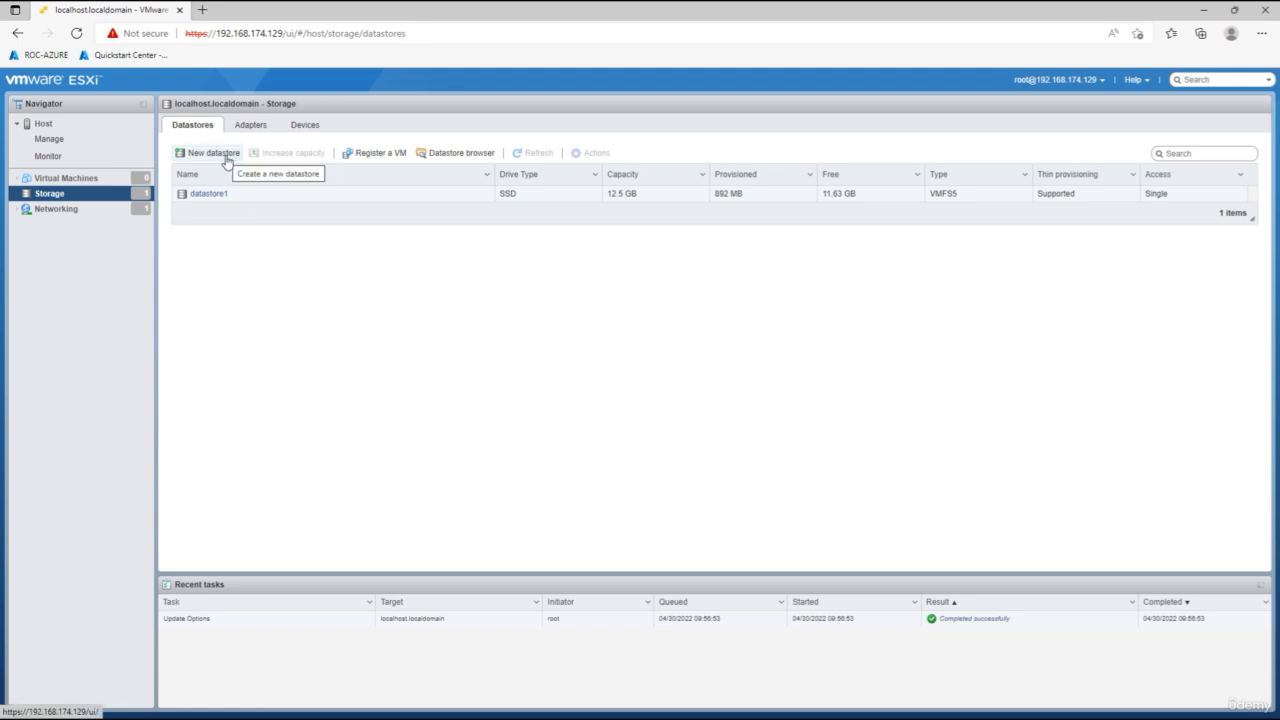
left_click(251, 130)
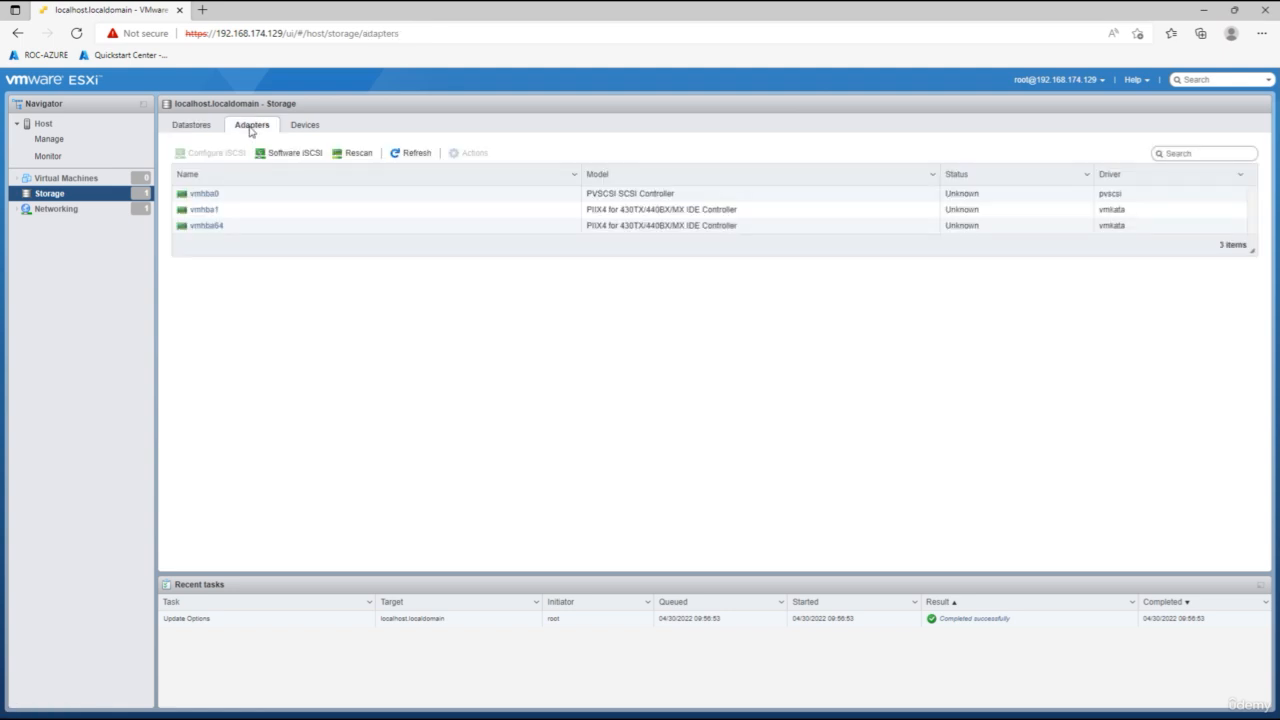
left_click(314, 128)
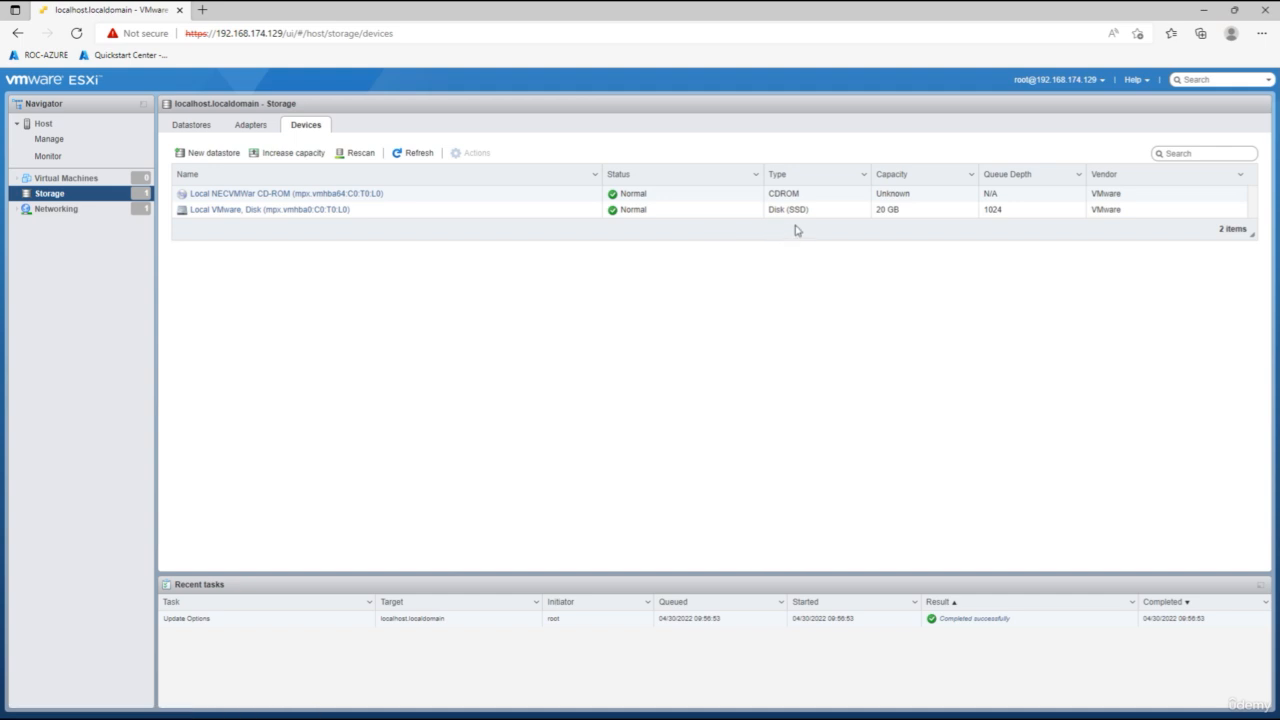
Review networking port groups, virtual switches, physical and VMkernel NICs, TCP/IP stacks and firewall rules.
left_click(62, 209)
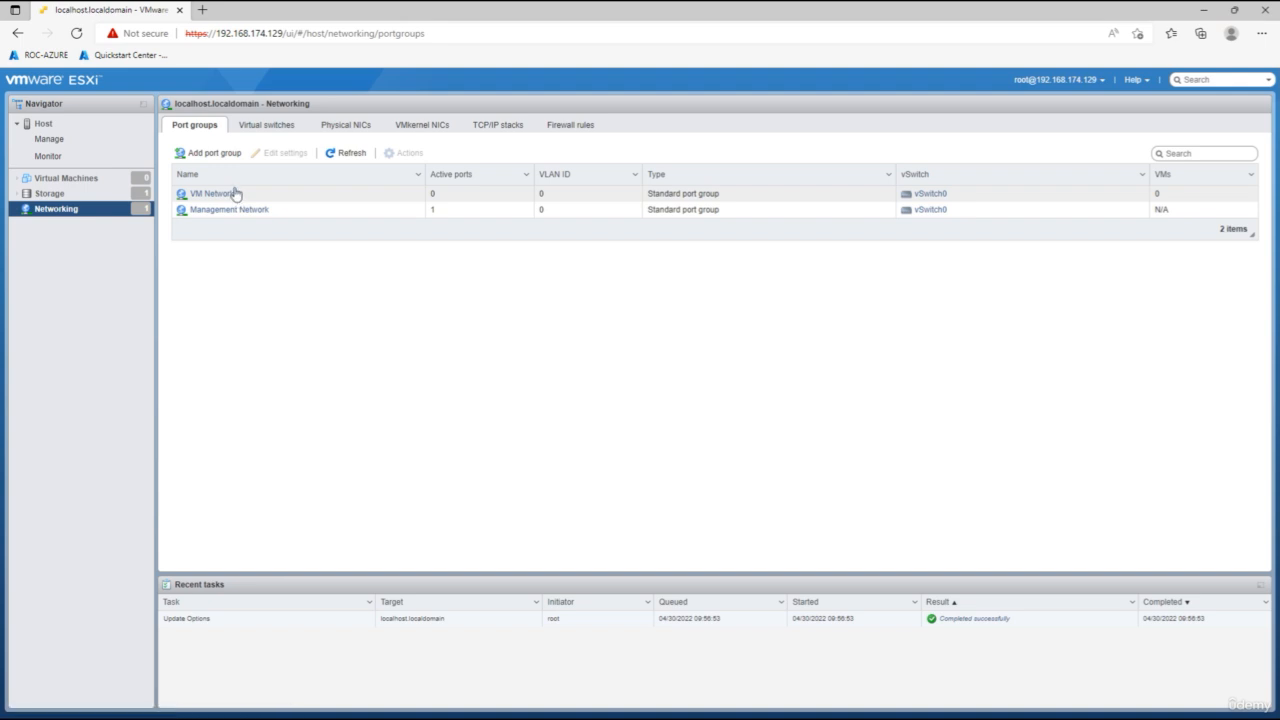
left_click(268, 126)
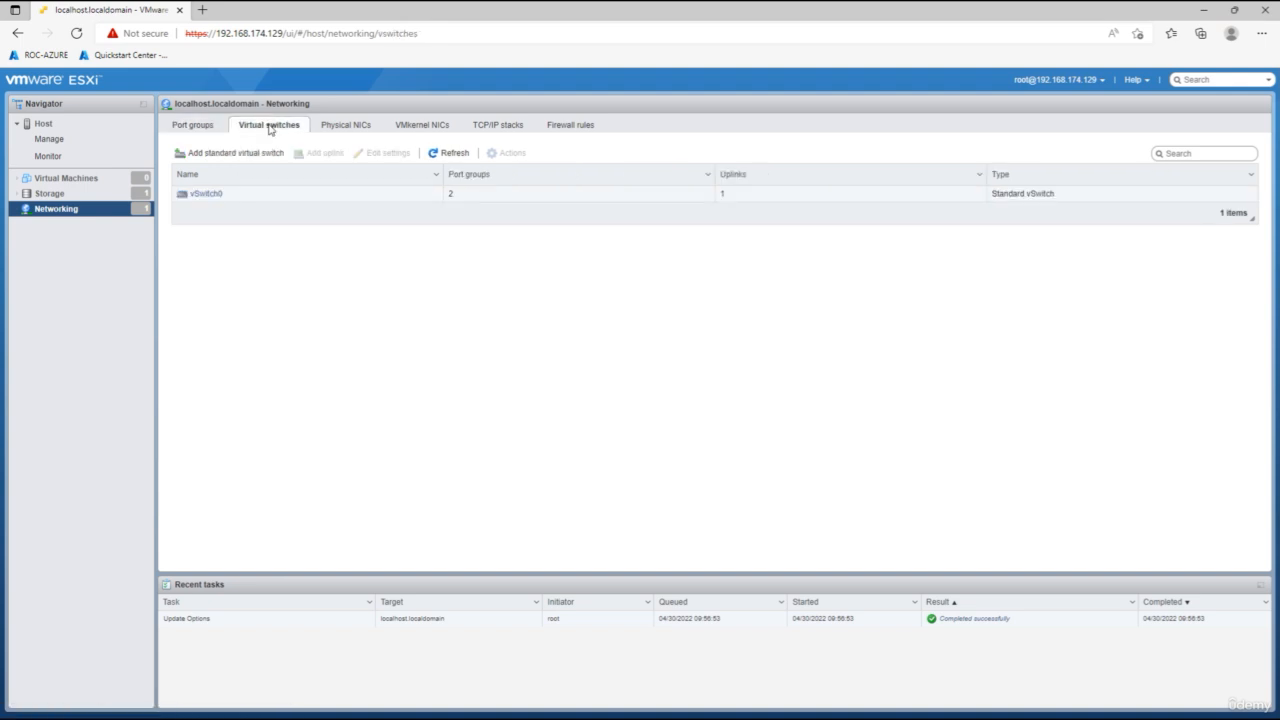
left_click(339, 131)
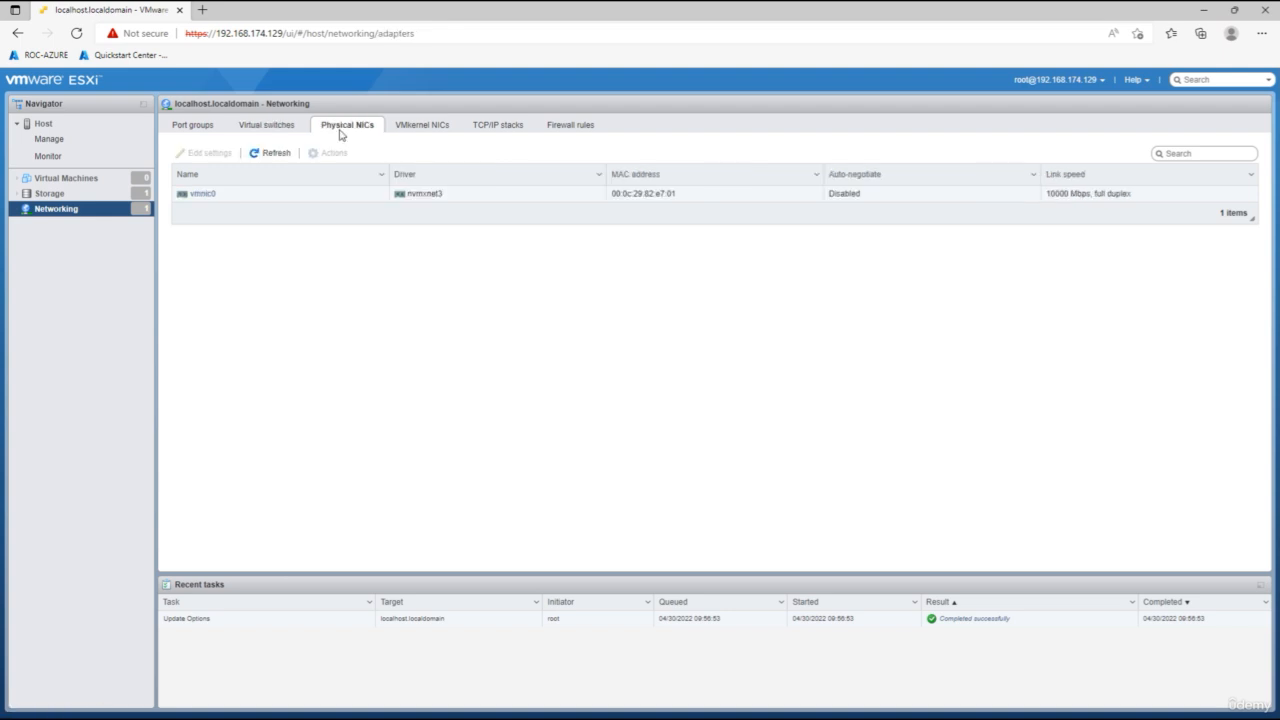
left_click(438, 130)
left_click(510, 132)
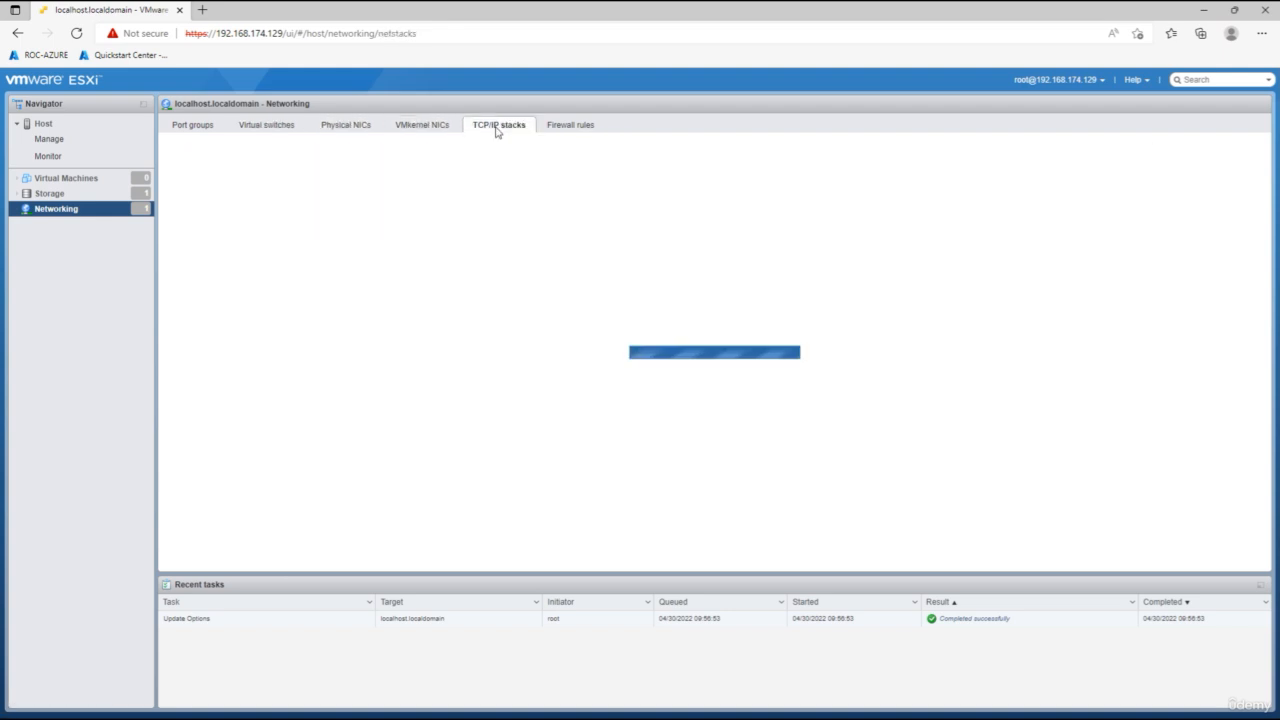
left_click(570, 130)
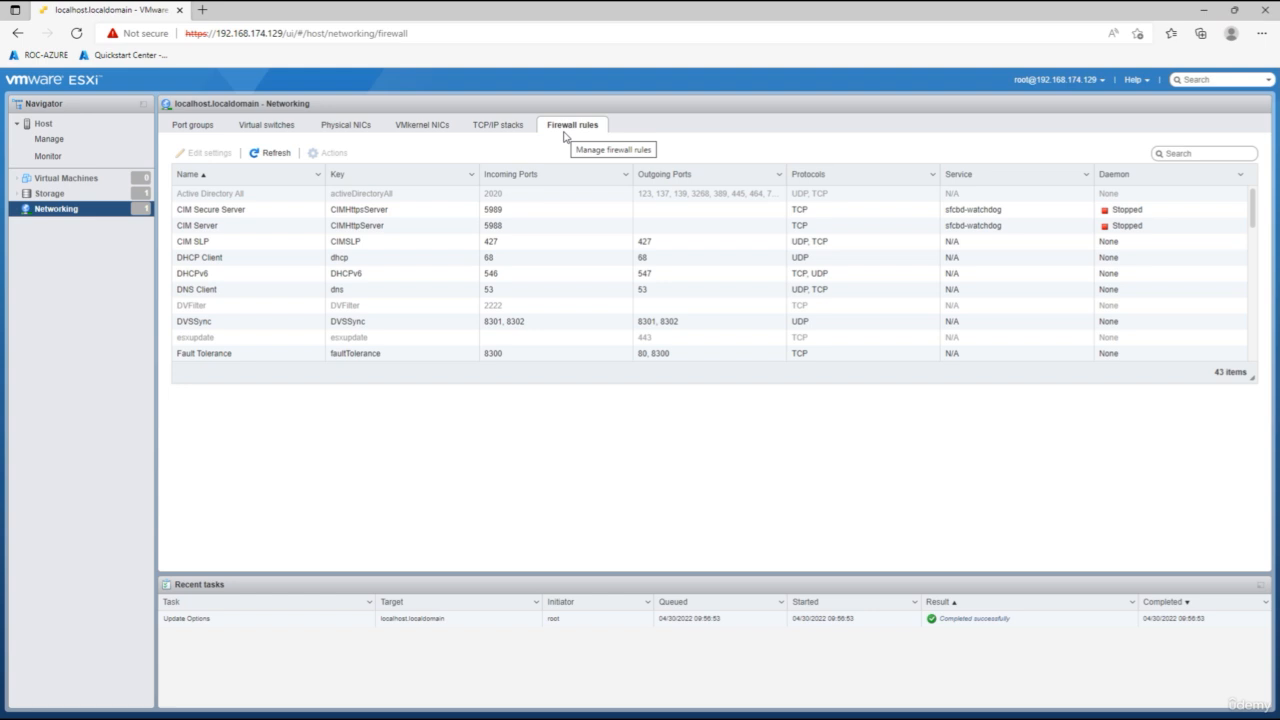
Return to the host overview, then open datastore1's details page from the storage datastores list.
left_click(45, 126)
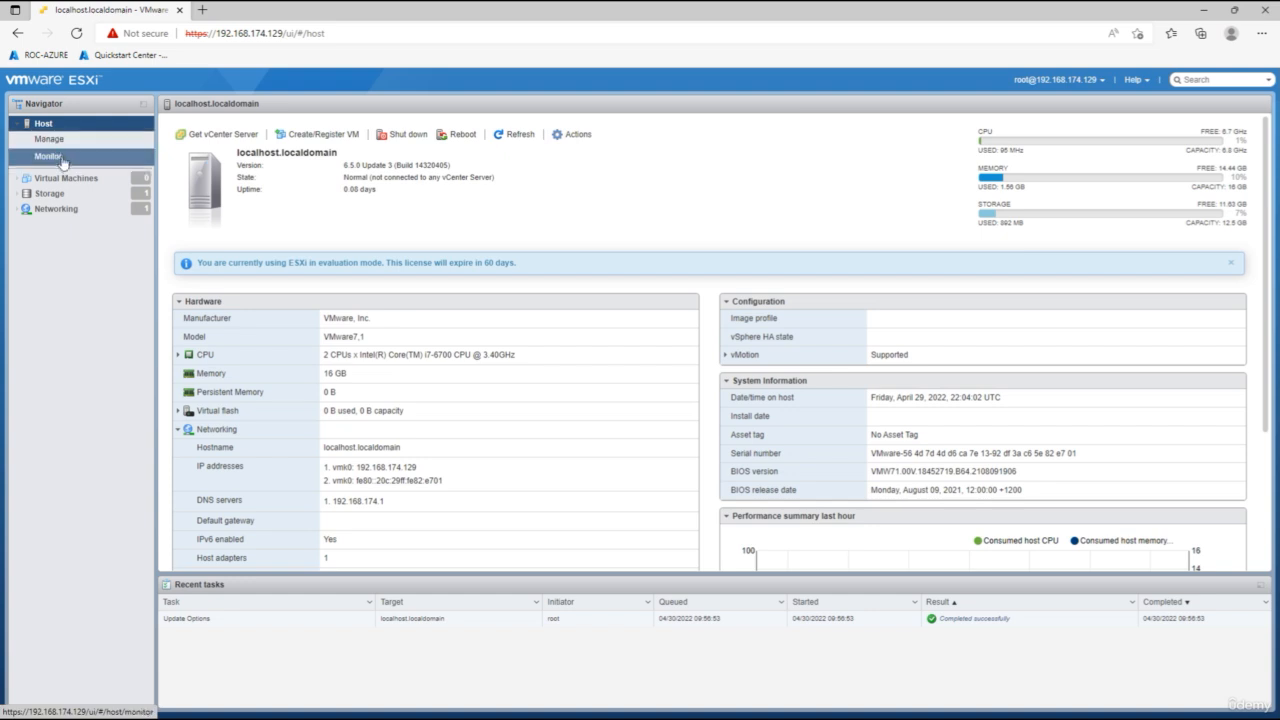
left_click(49, 193)
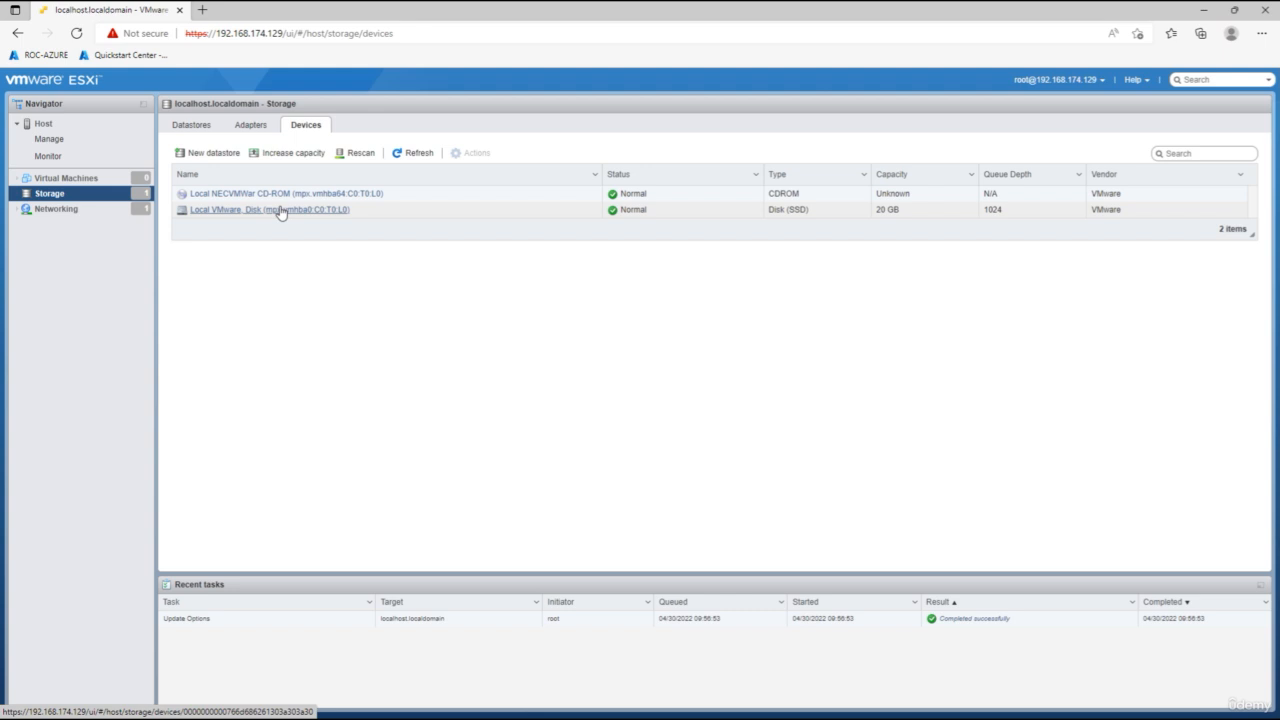
left_click(200, 125)
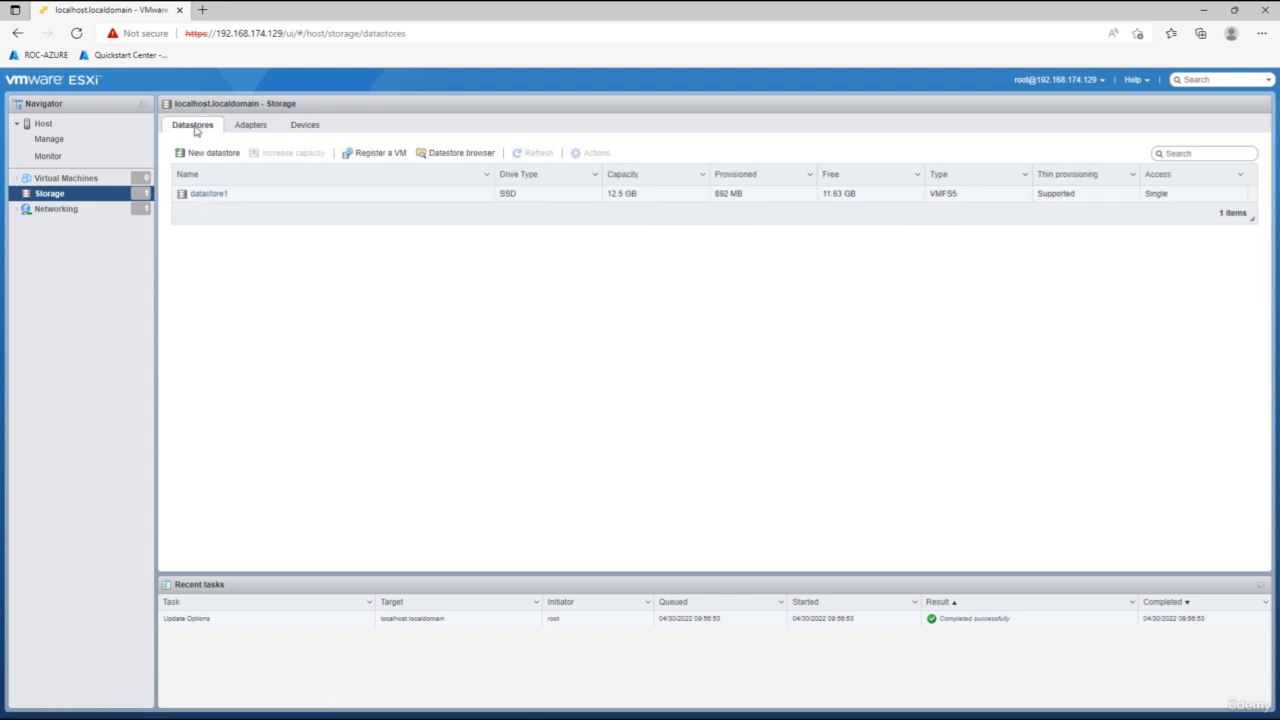
left_click(208, 195)
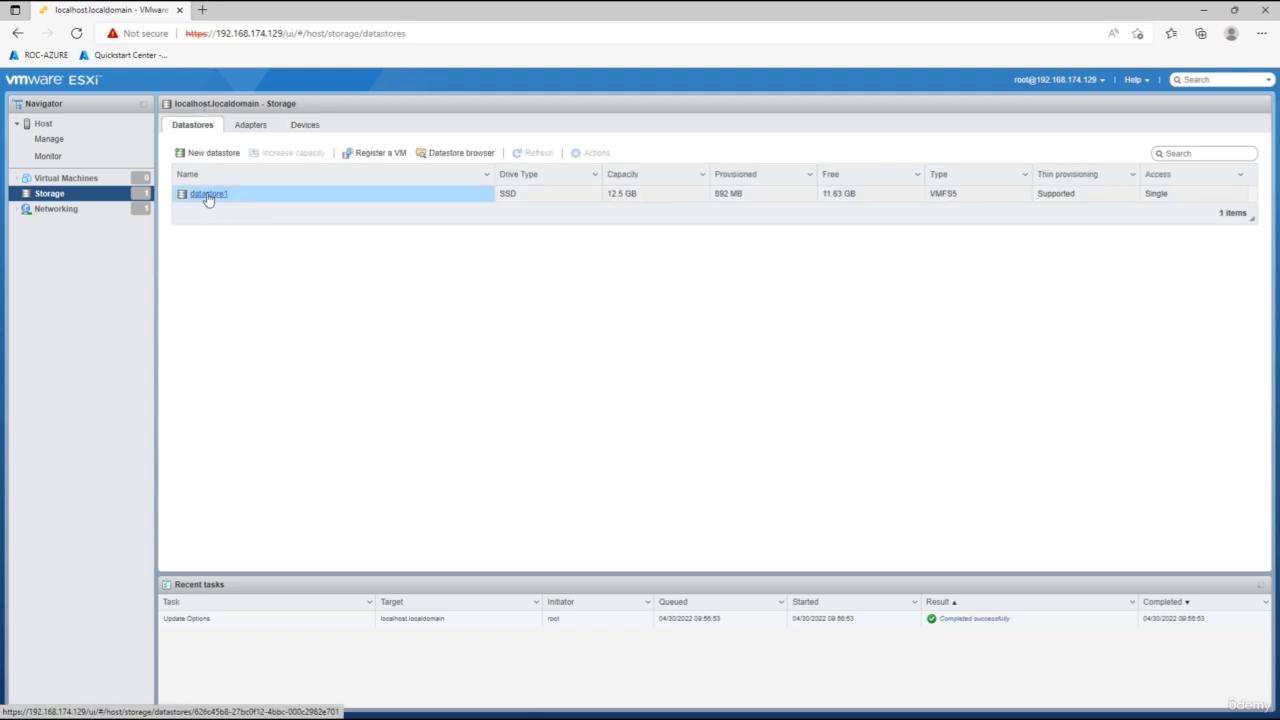
Open datastore1's datastore browser and create a new directory named ISO at the datastore root.
left_click(287, 136)
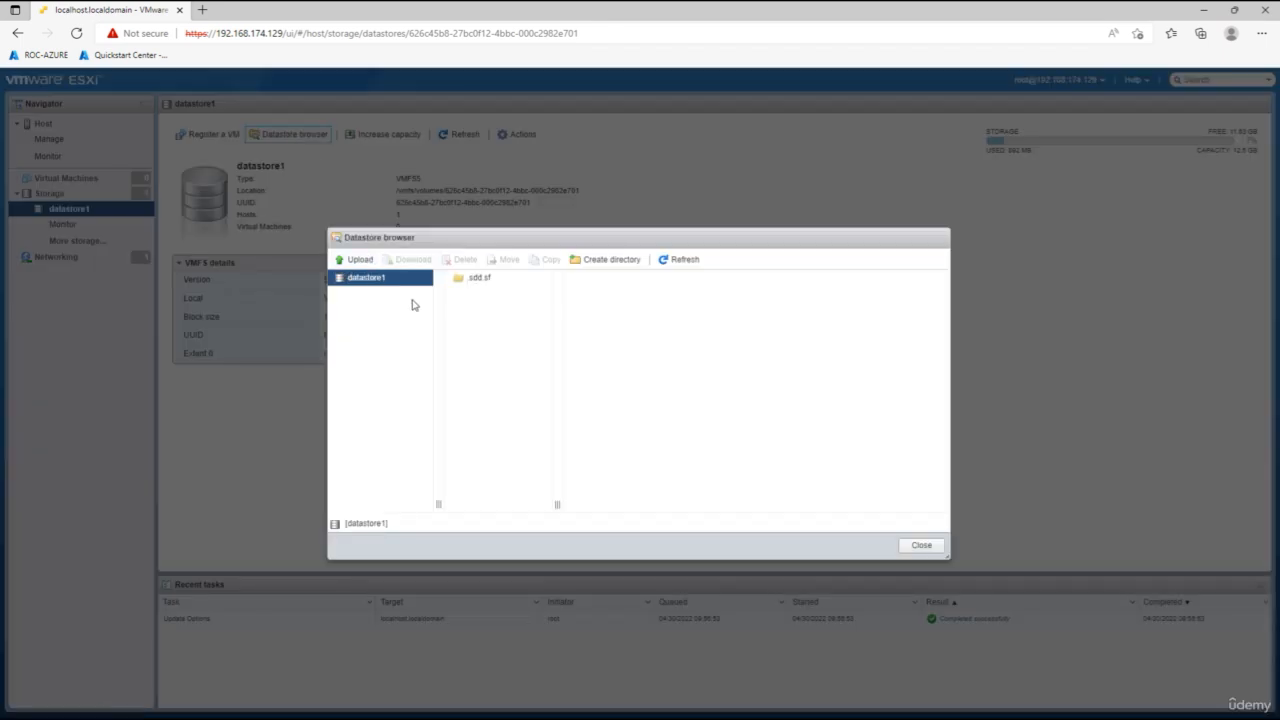
left_click(392, 288)
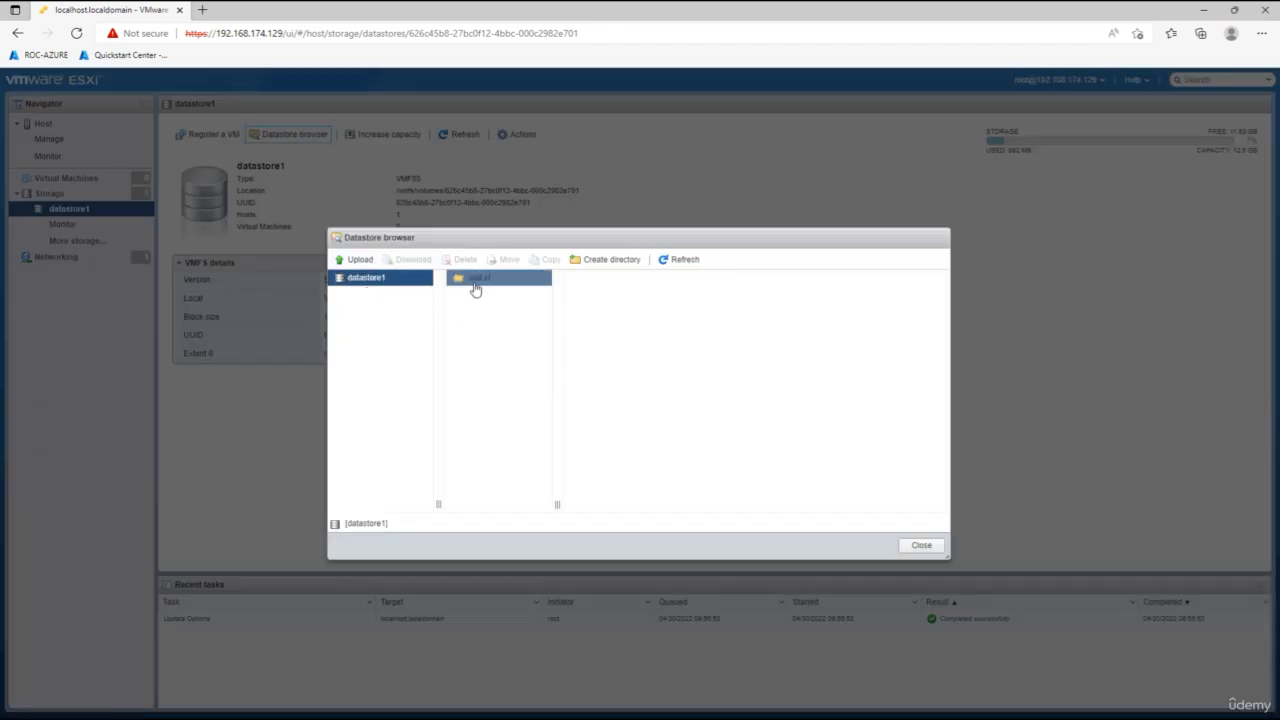
left_click(590, 266)
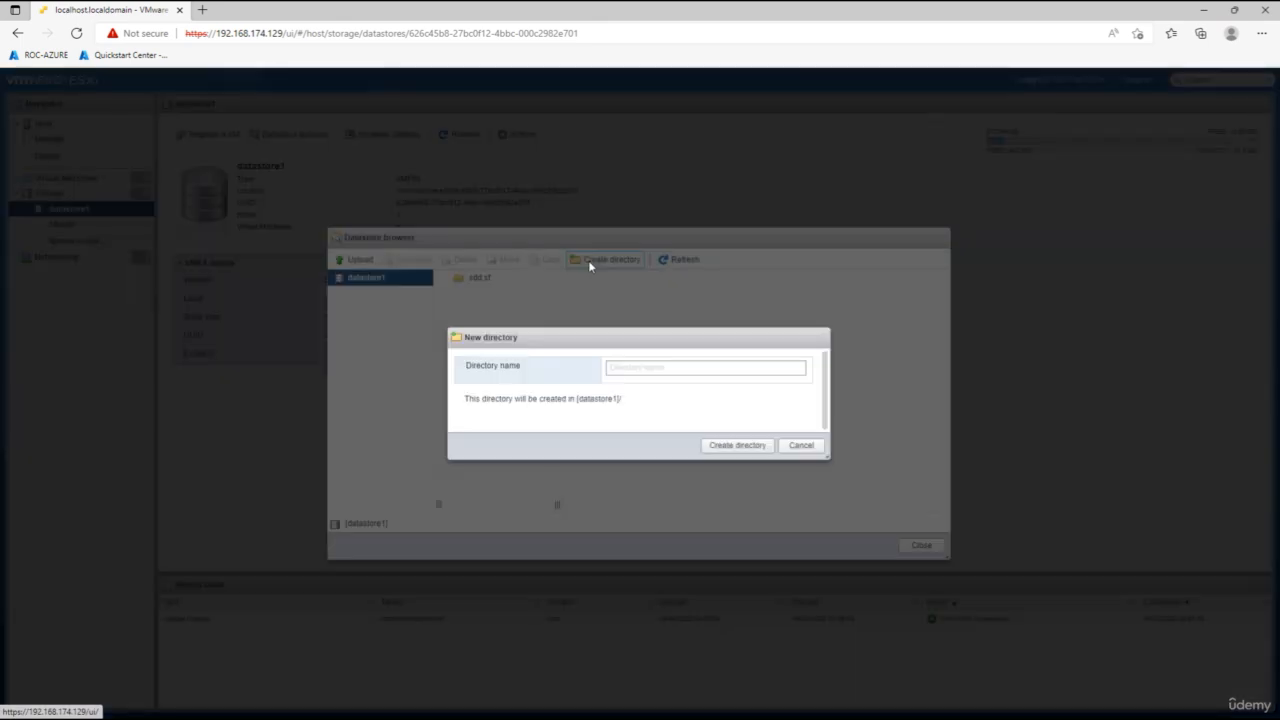
left_click(636, 369)
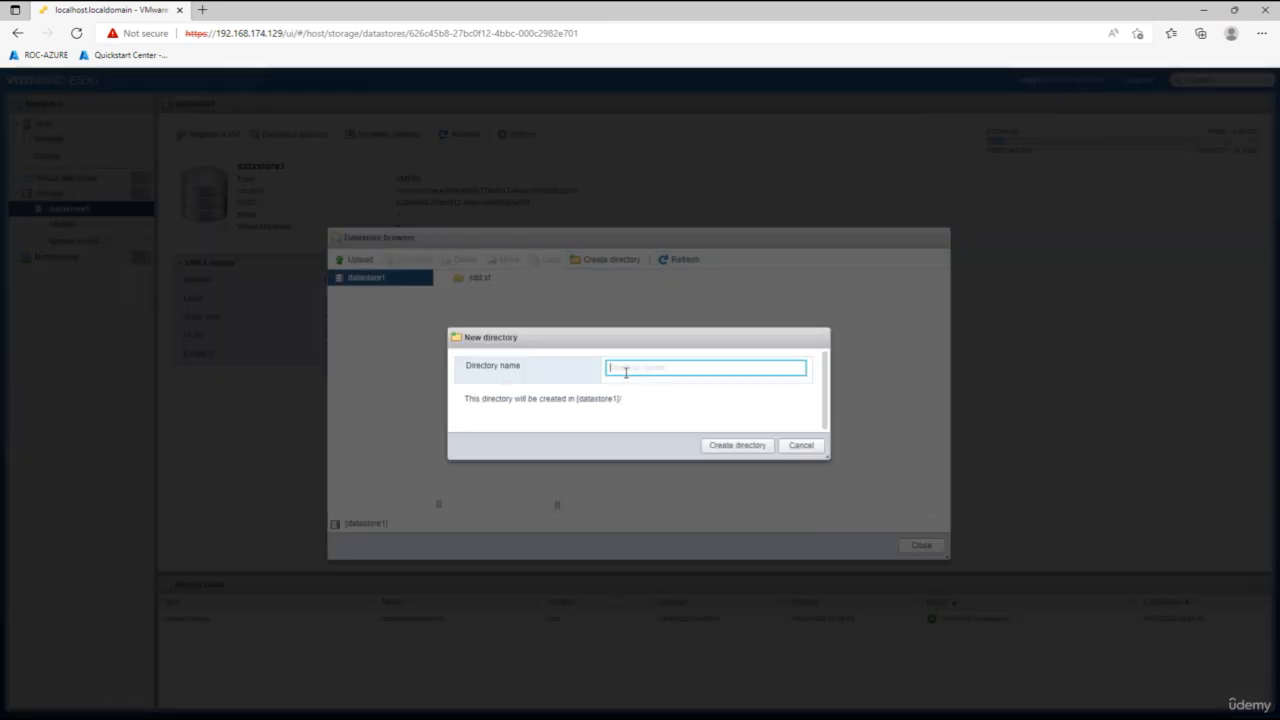
type("Iso")
left_click(717, 445)
Upload en_windows_10_business_editions_version_1909_x86_dvd_3a5b8f60 from C:\ROC-VMWARE-UDEMY COURESE into the ISO directory.
left_click(476, 296)
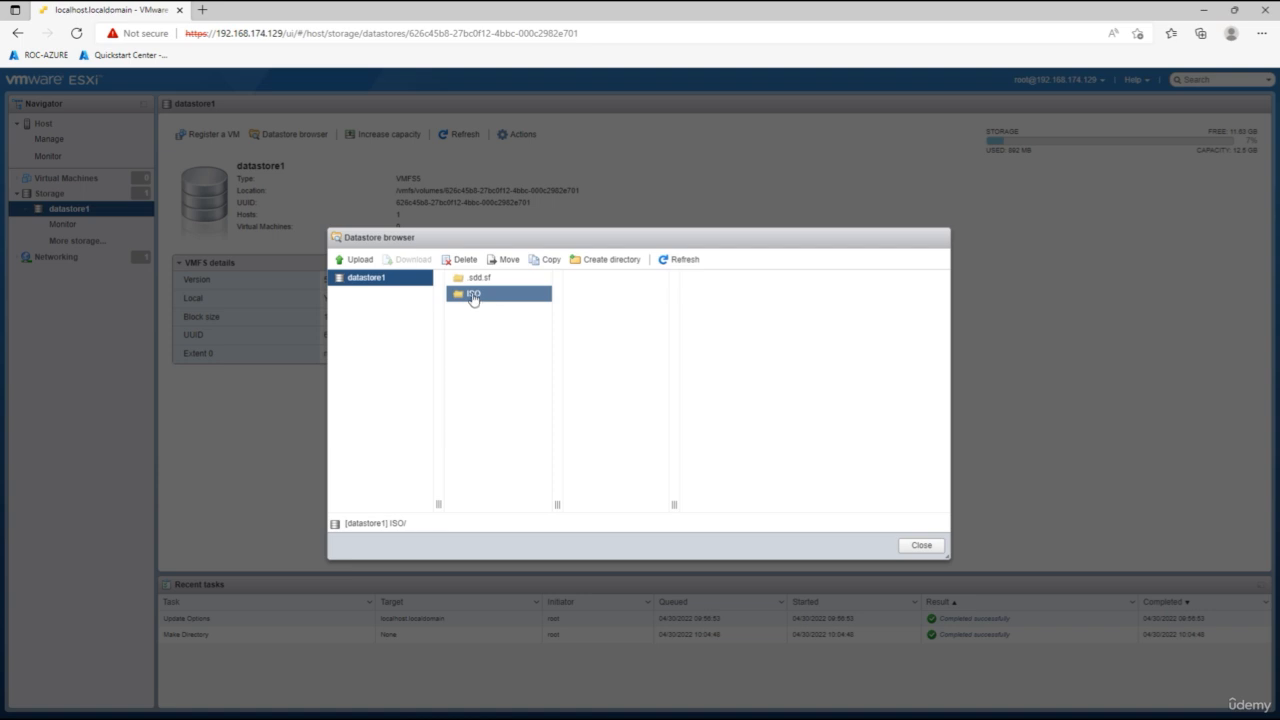
left_click(360, 260)
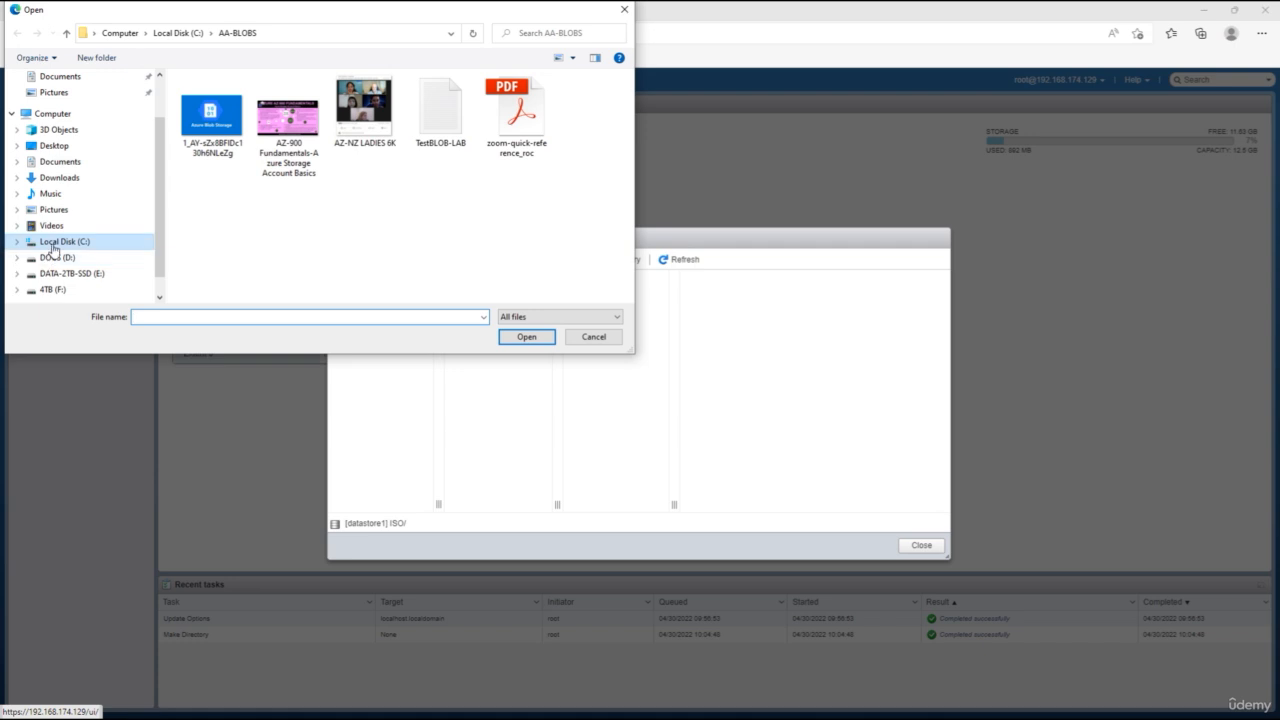
left_click(54, 248)
left_click(265, 210)
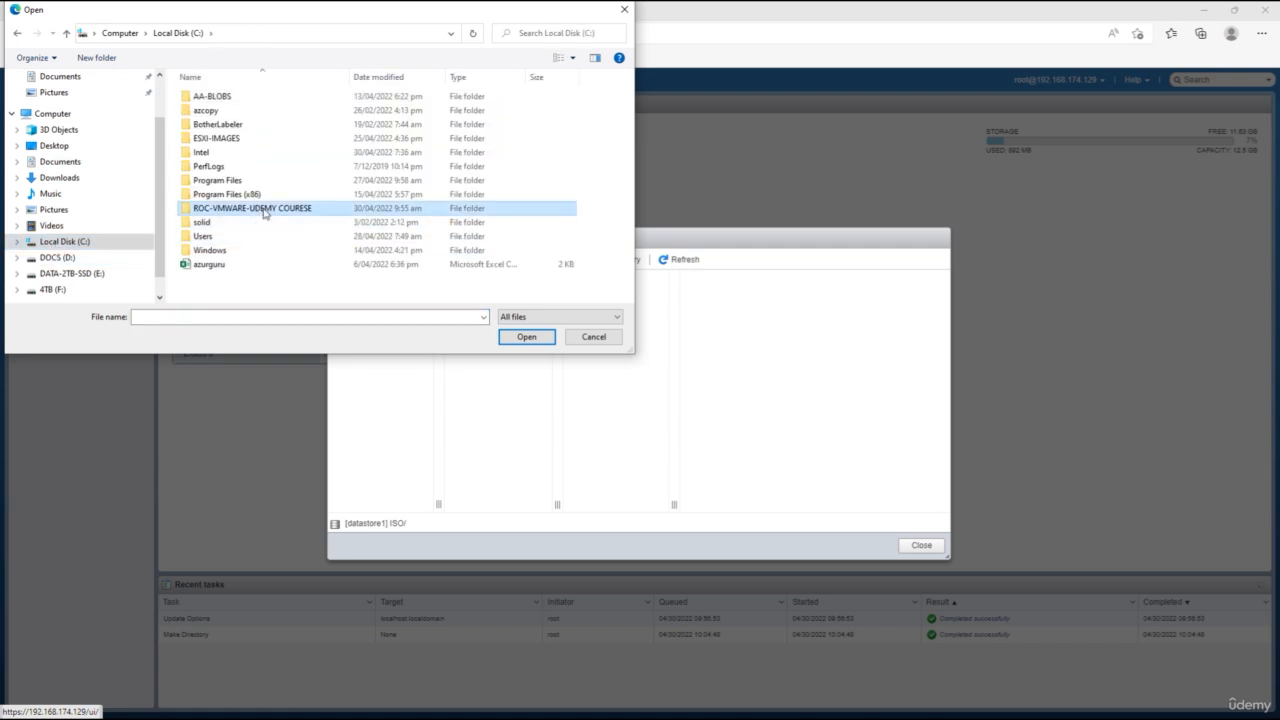
double_click(265, 210)
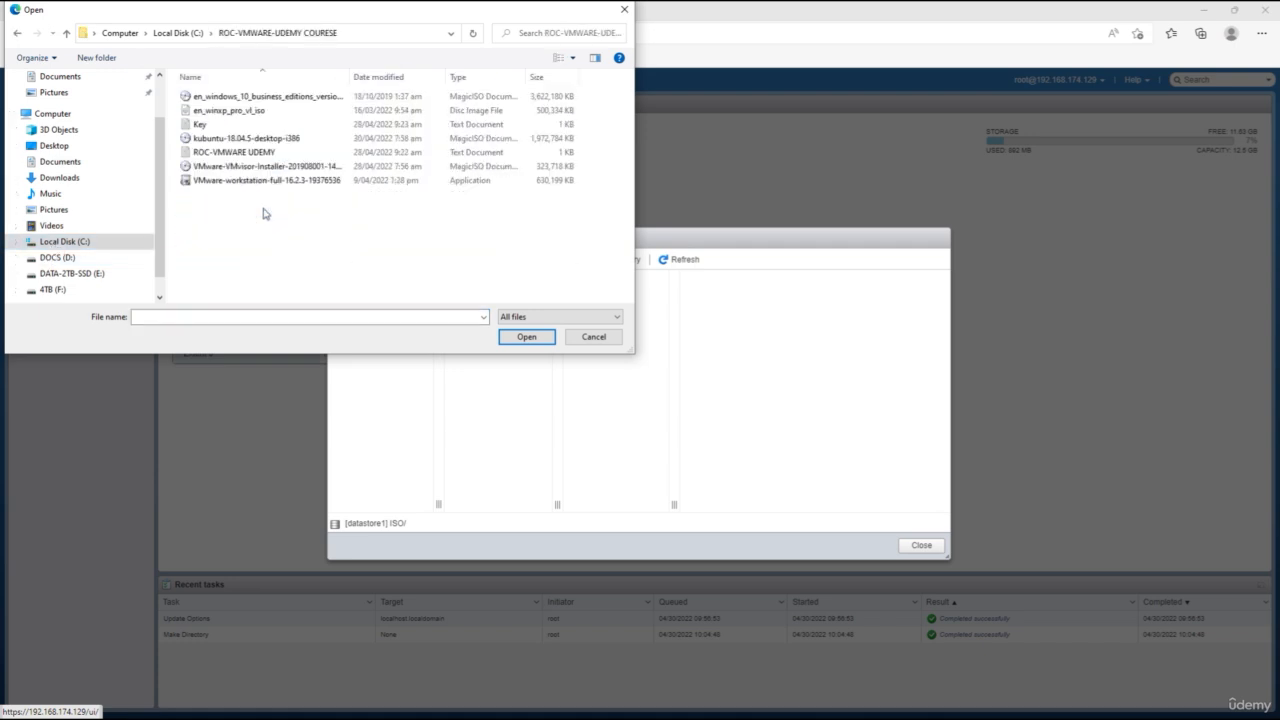
left_click(287, 100)
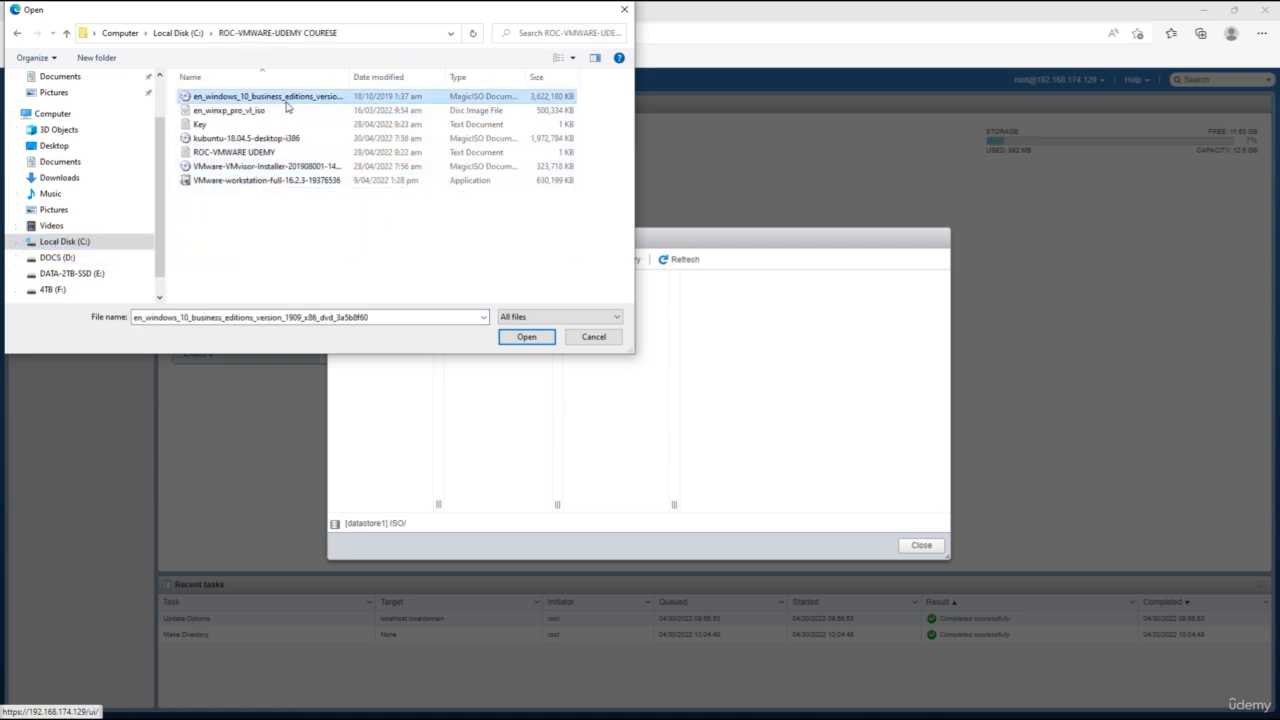
left_click(530, 340)
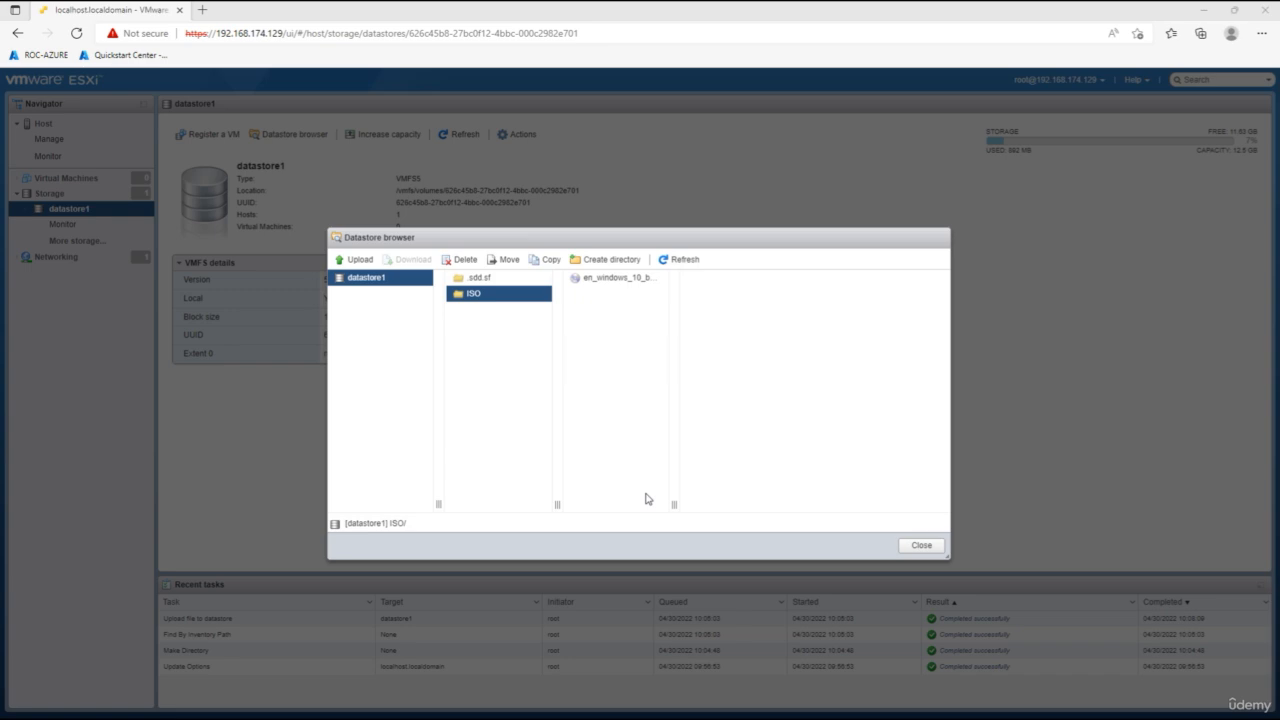
Upload the kubuntu-18.04.5-desktop-i386 ISO from the same local folder into the ISO directory.
left_click(356, 262)
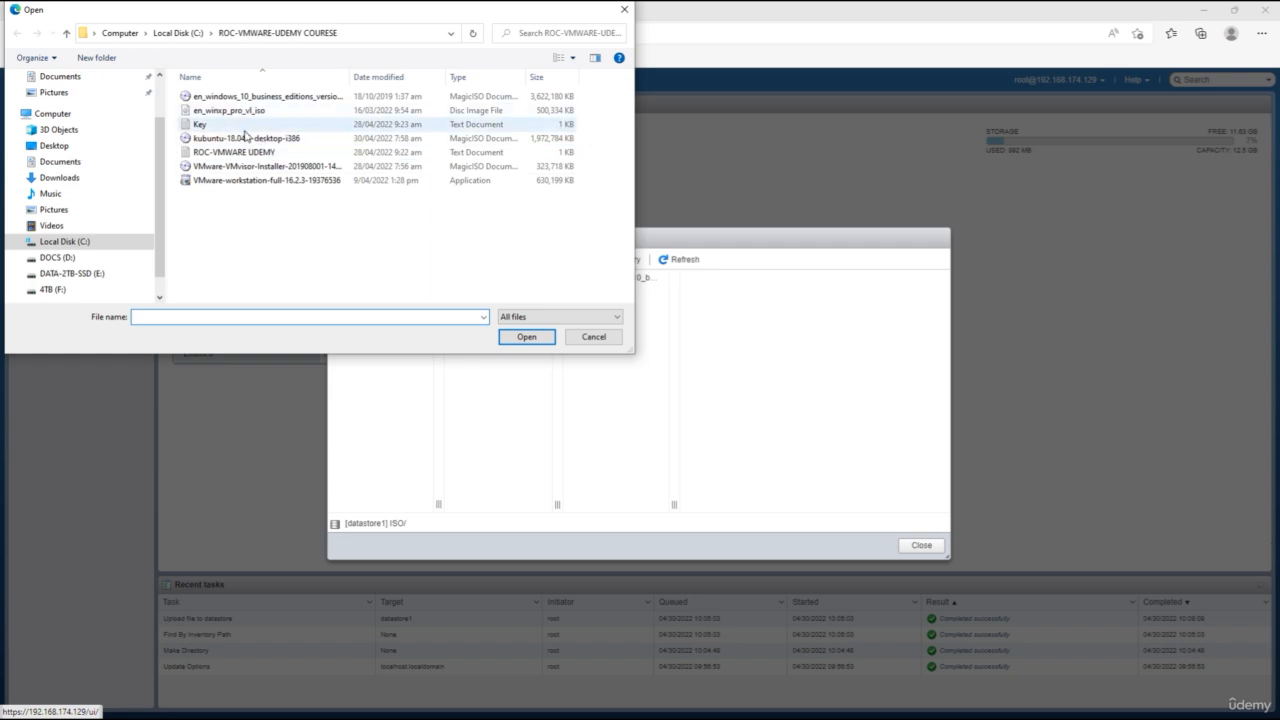
left_click(245, 137)
left_click(527, 337)
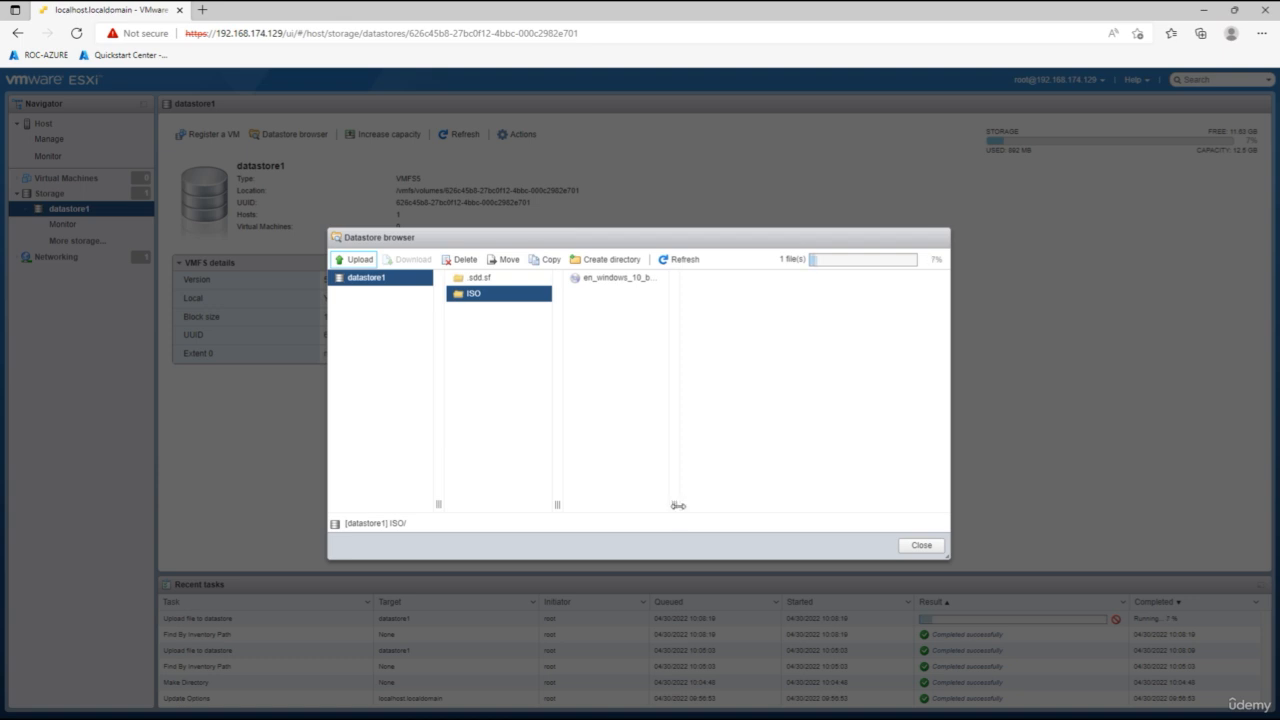
left_click_drag(674, 504, 793, 501)
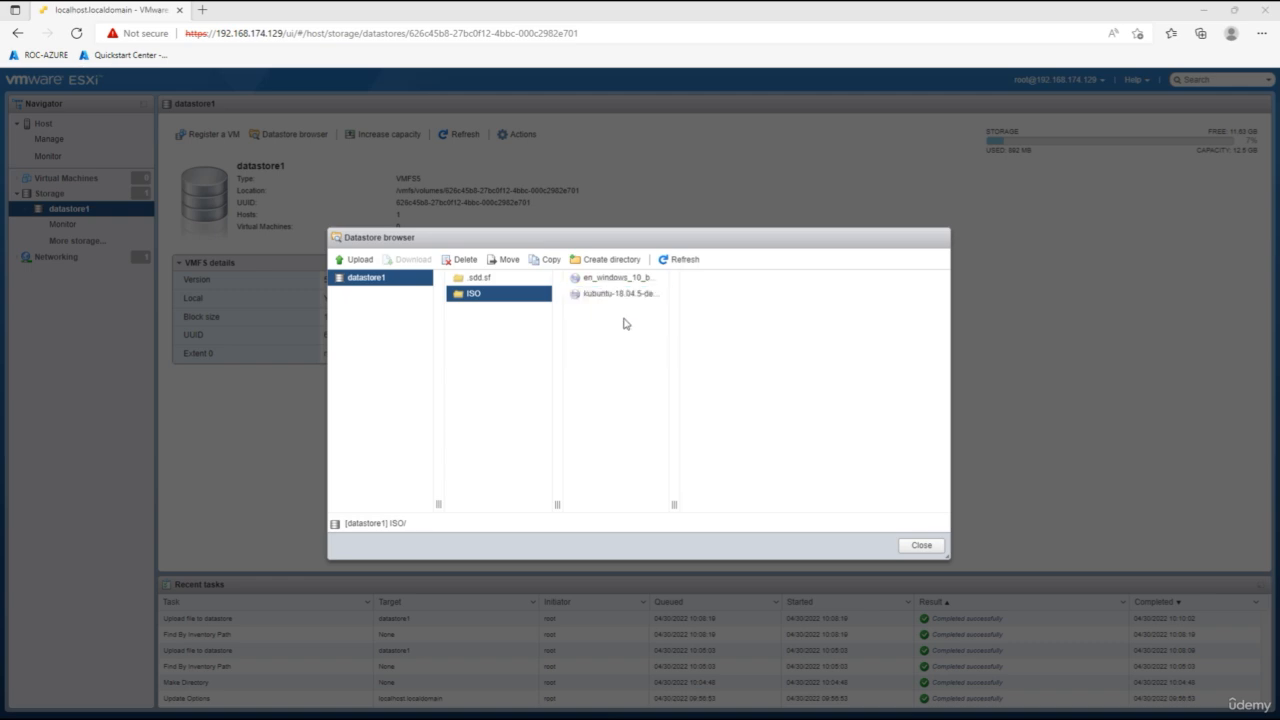
Close the datastore browser and return to the host overview page.
left_click(628, 293)
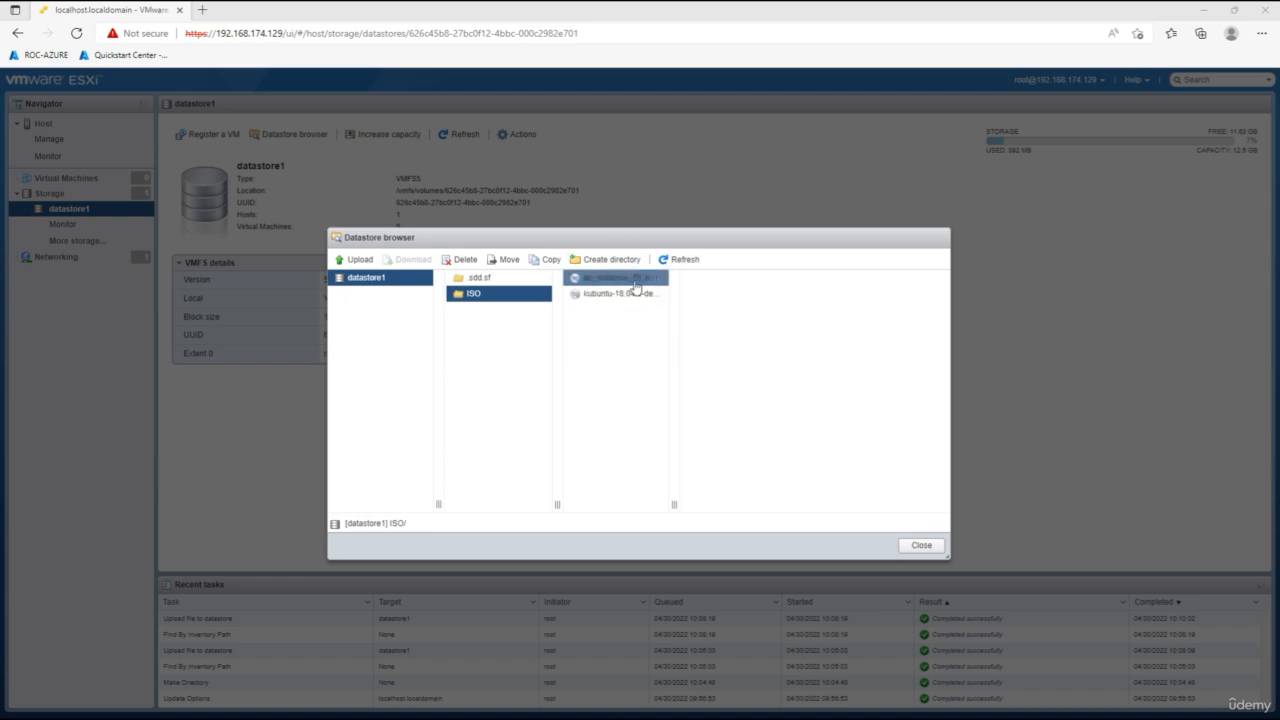
left_click(926, 548)
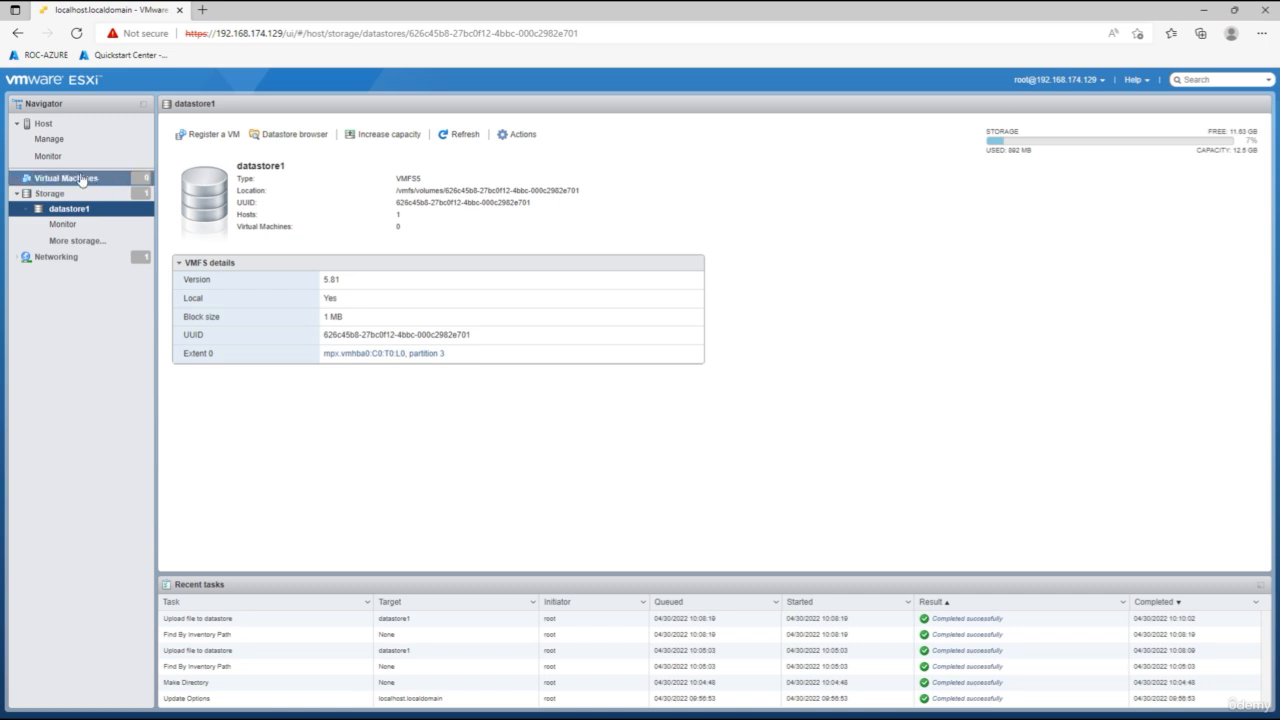
left_click(45, 124)
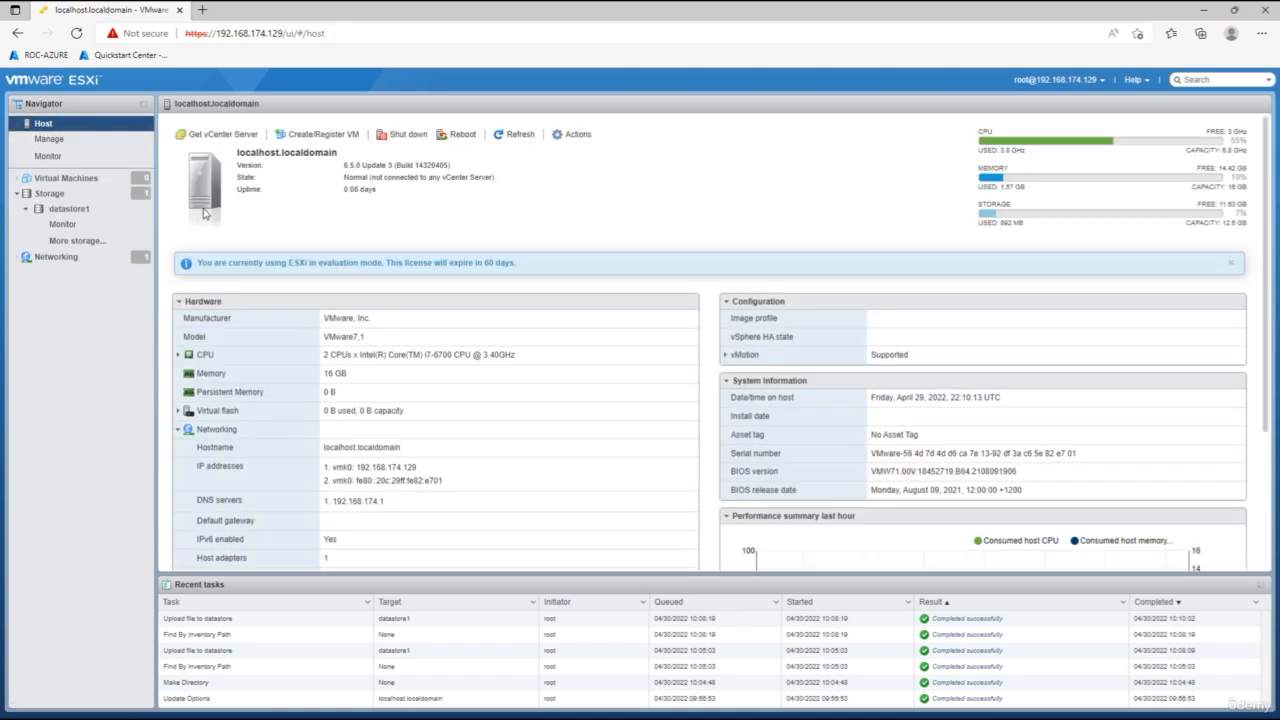